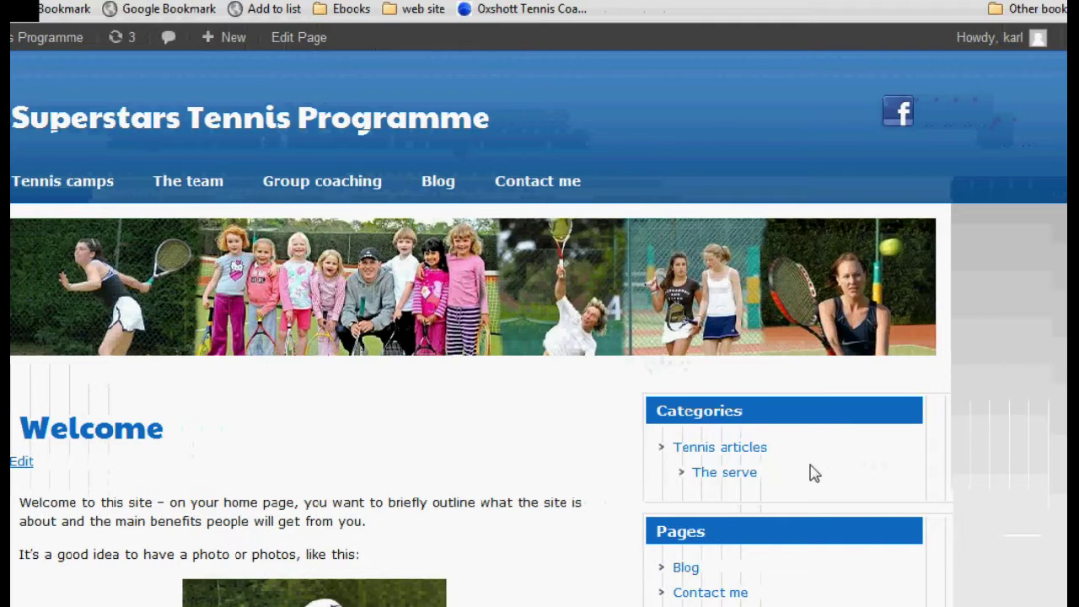
- Look over the home page's sidebar boxes and open the site's Widgets settings
scroll(844, 463, down, 5)
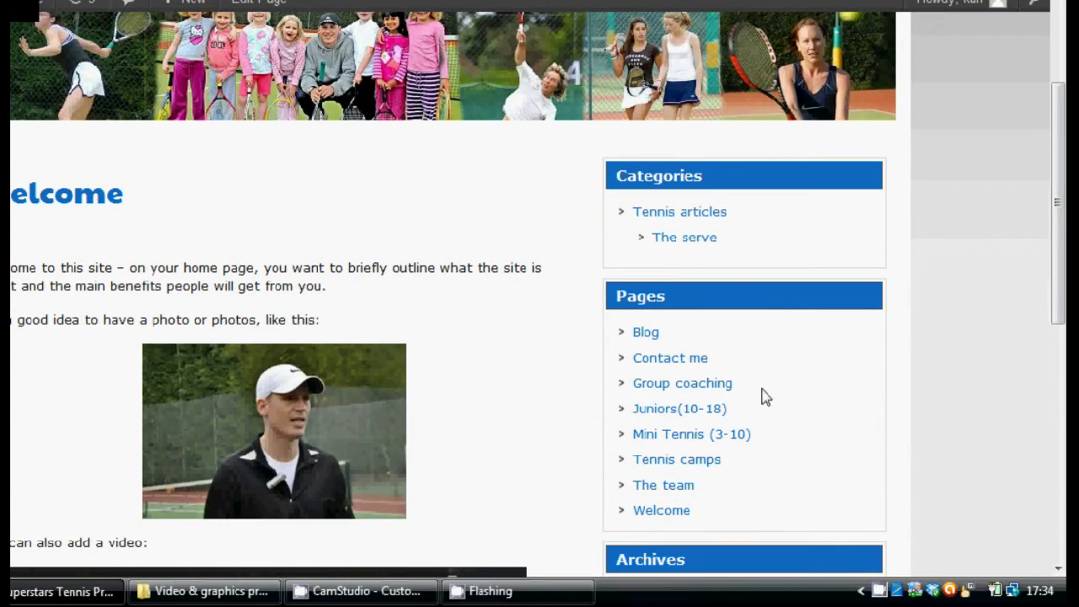
scroll(736, 428, down, 2)
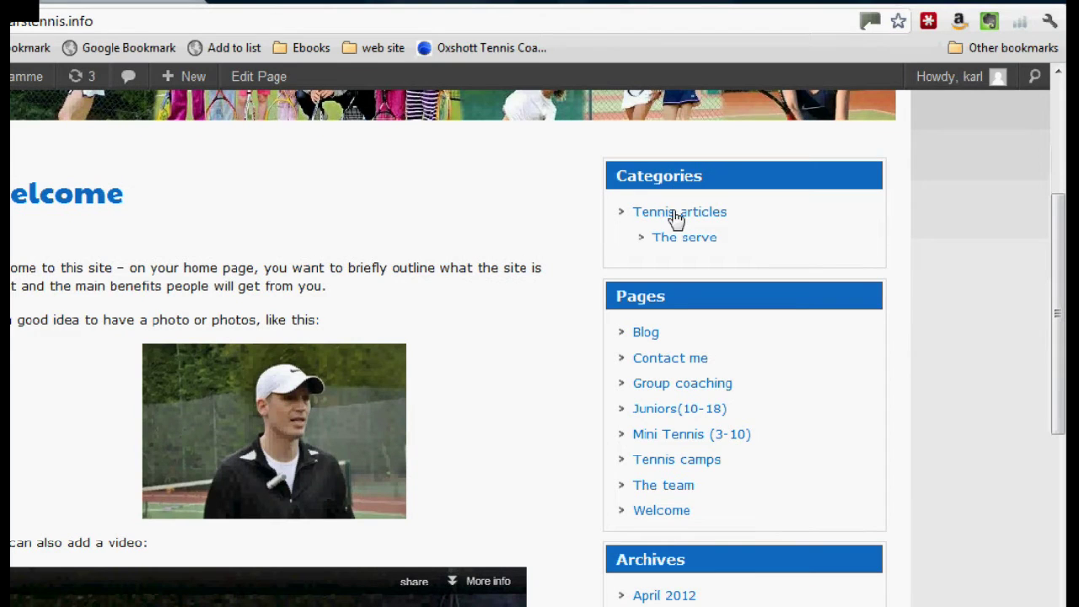
drag(1058, 362, 1051, 452)
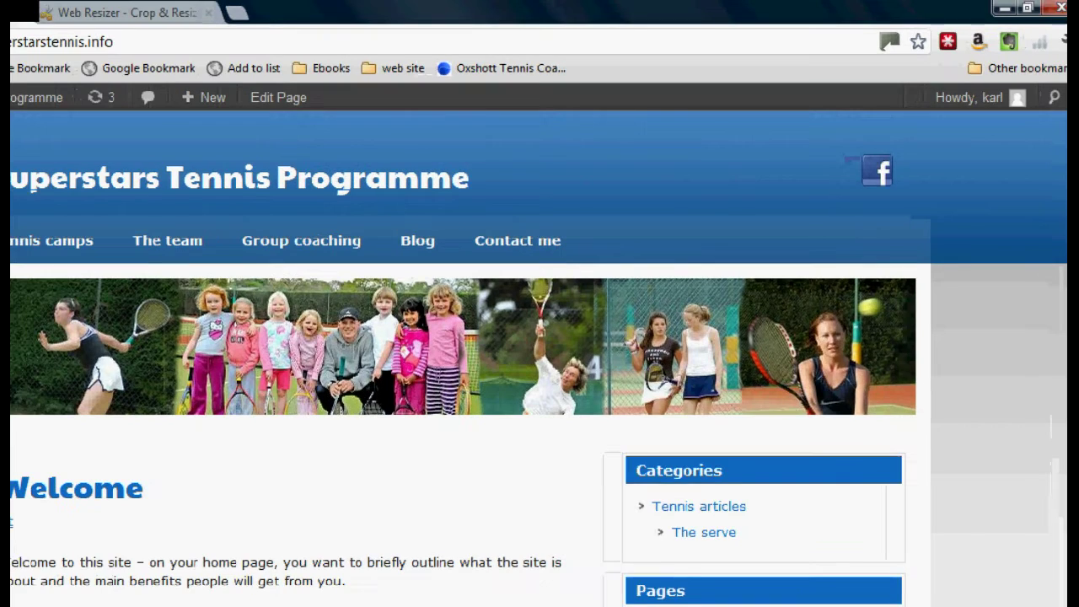
mouse_move(44, 110)
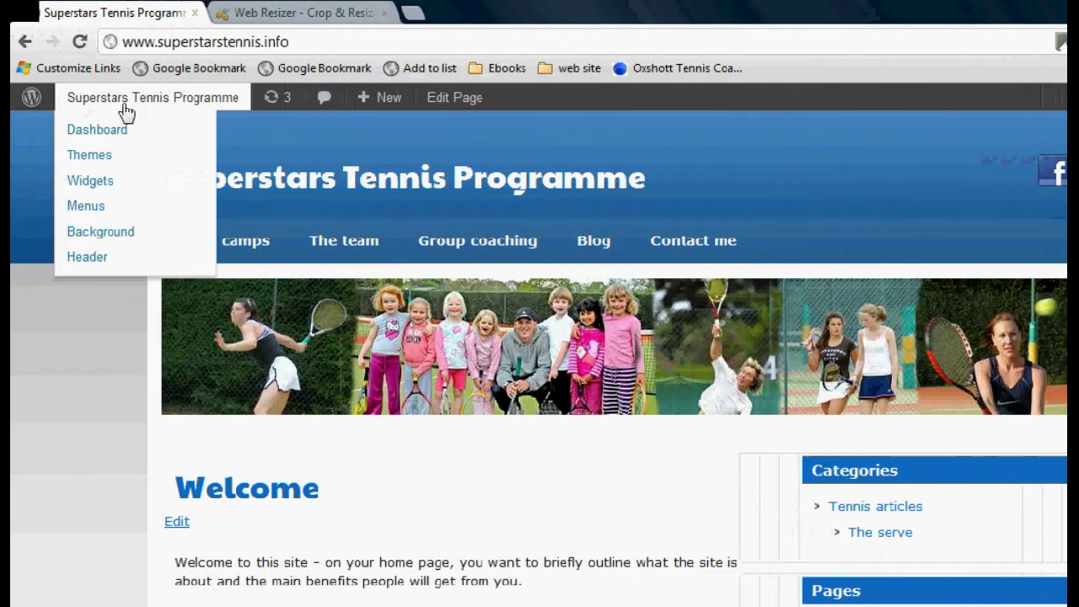
click(86, 189)
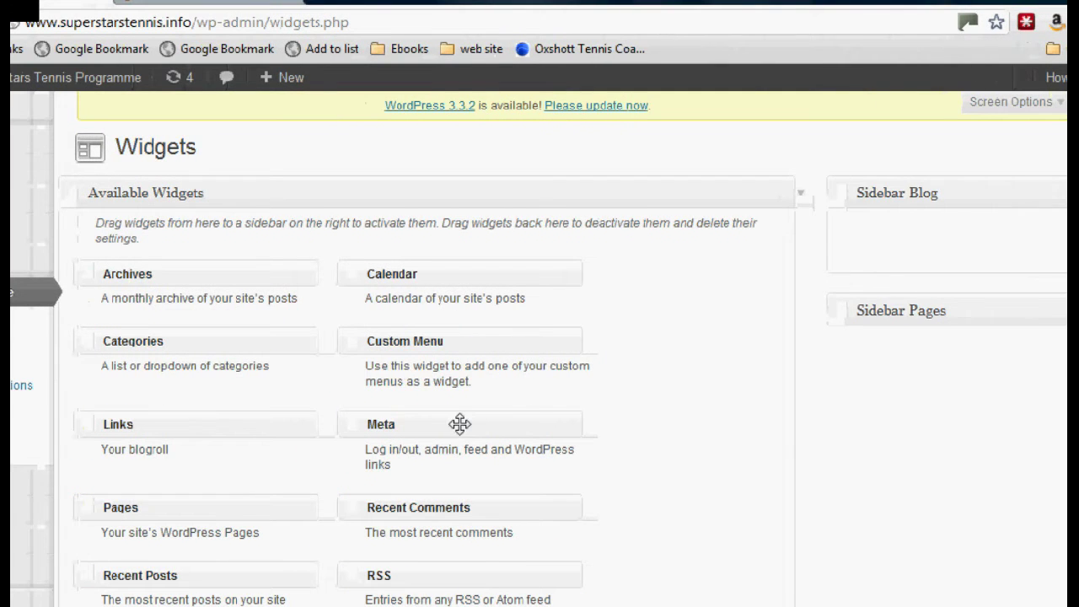
- Look through the available widgets and add a Text widget to the Sidebar Blog area
scroll(461, 415, down, 3)
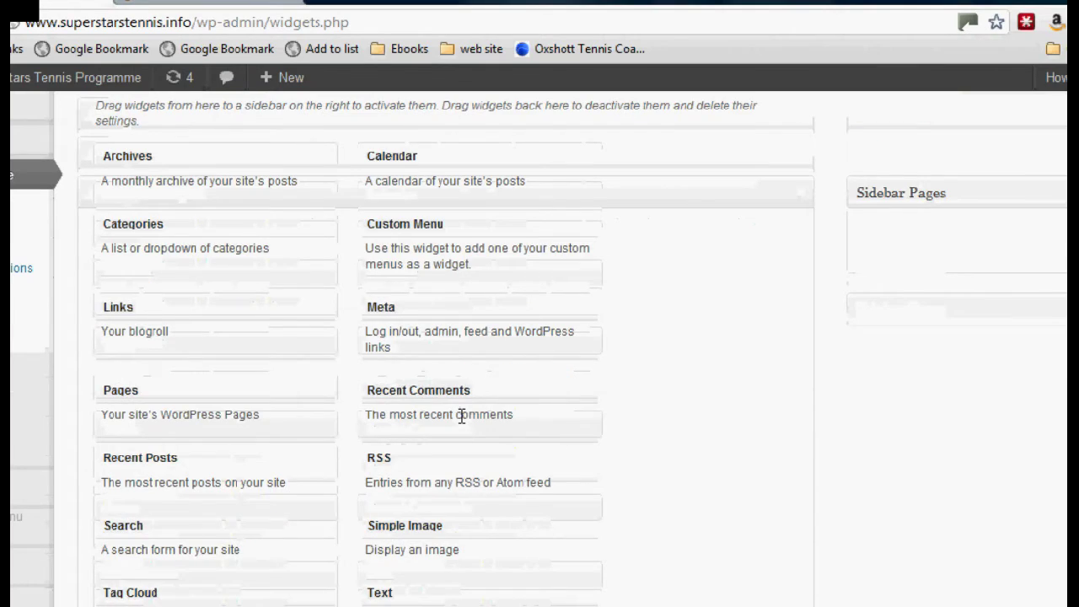
scroll(462, 417, down, 9)
scroll(462, 419, down, 3)
scroll(460, 414, up, 7)
scroll(462, 416, up, 7)
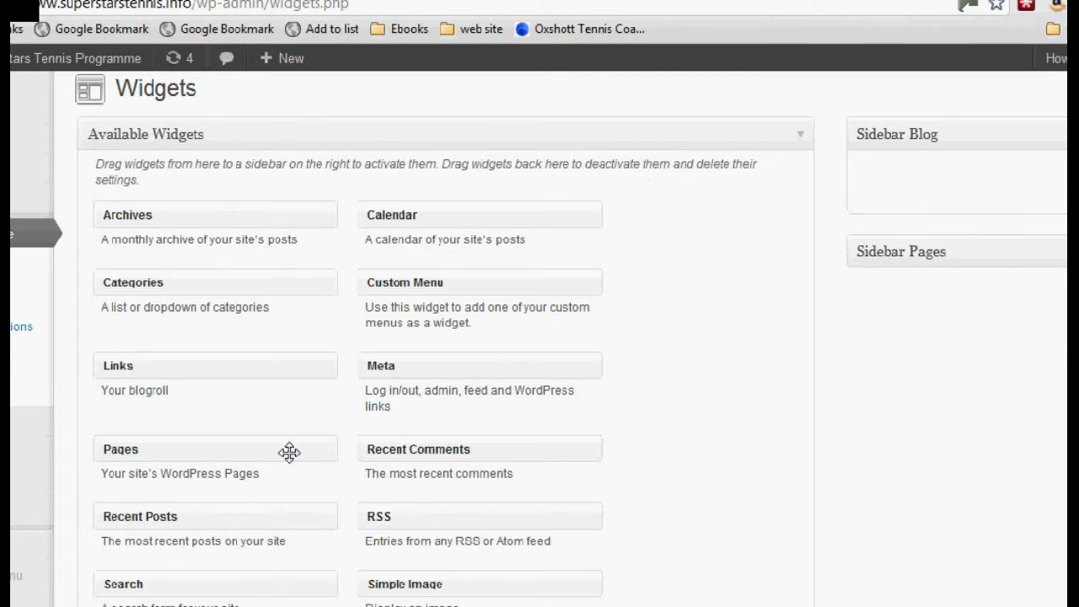
scroll(290, 434, down, 5)
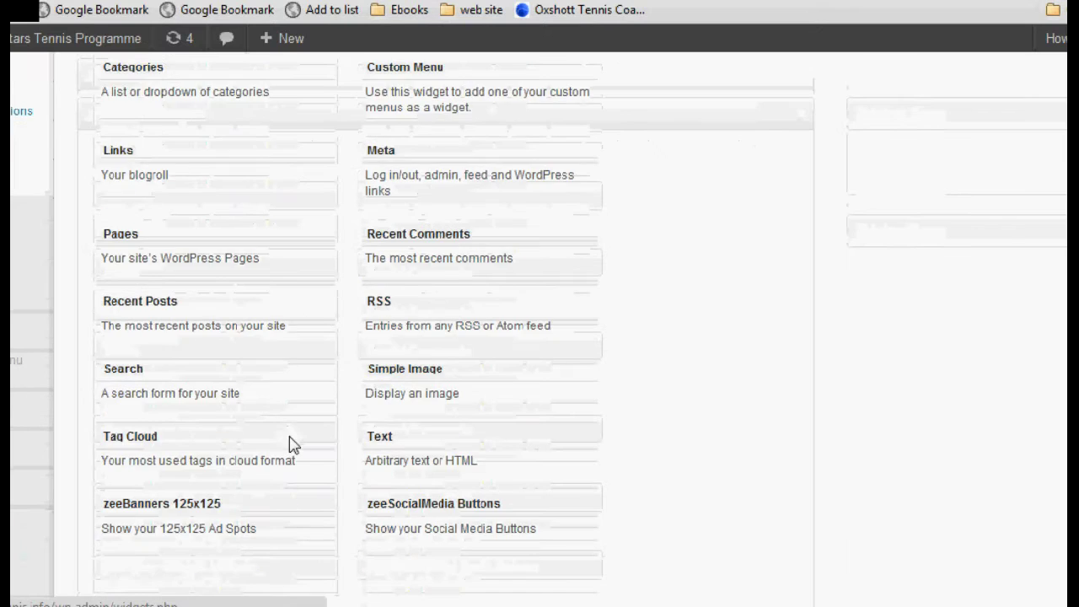
drag(1060, 369, 1060, 327)
drag(276, 500, 684, 247)
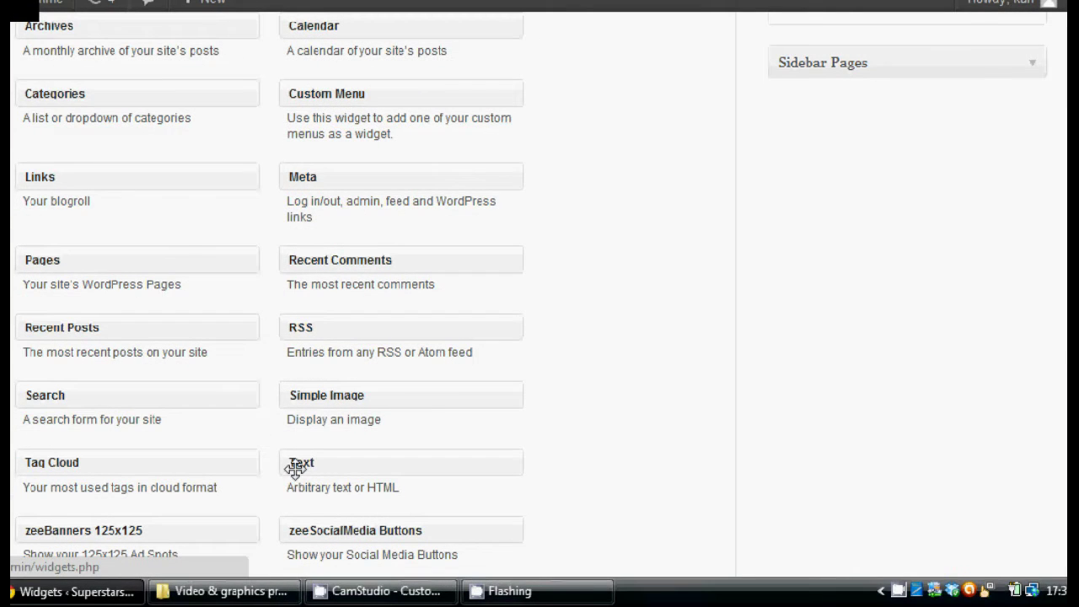
drag(702, 212, 804, 29)
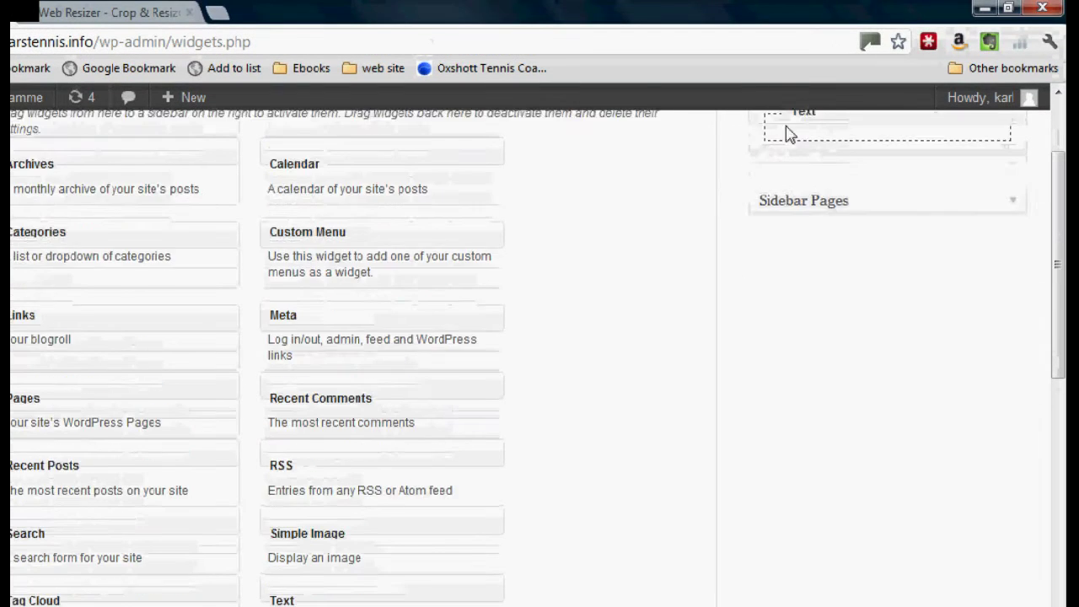
mouse_move(786, 135)
mouse_down()
mouse_move(795, 104)
mouse_move(805, 137)
mouse_up()
drag(795, 244, 785, 263)
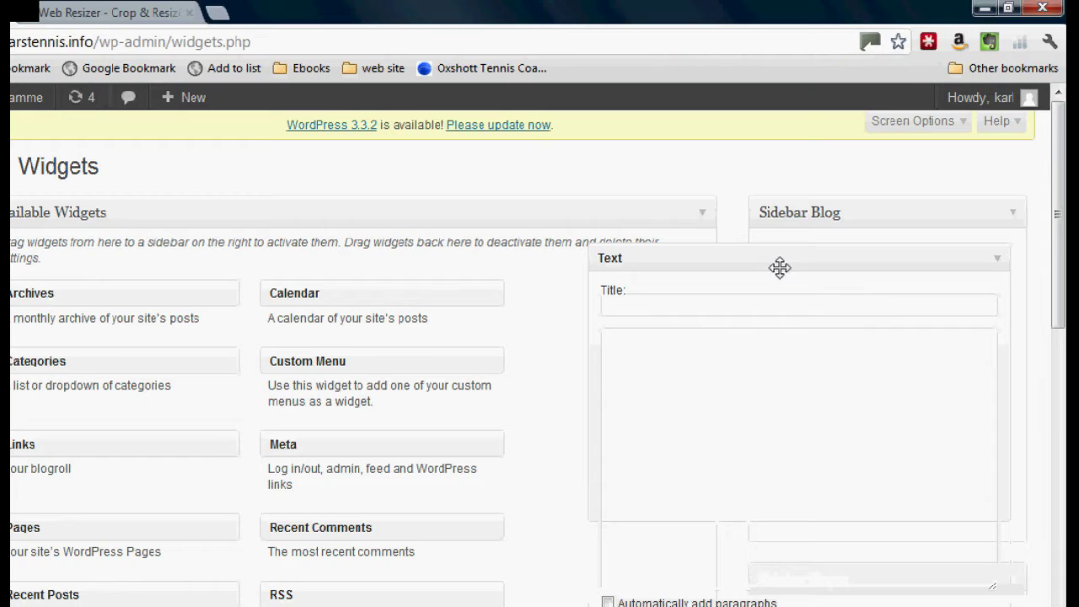
- Title the widget "Free Tennis Lesson", enter "If you are new to Superstars Tennis, please contact me to book a free tennis lesson now!" and save
click(751, 308)
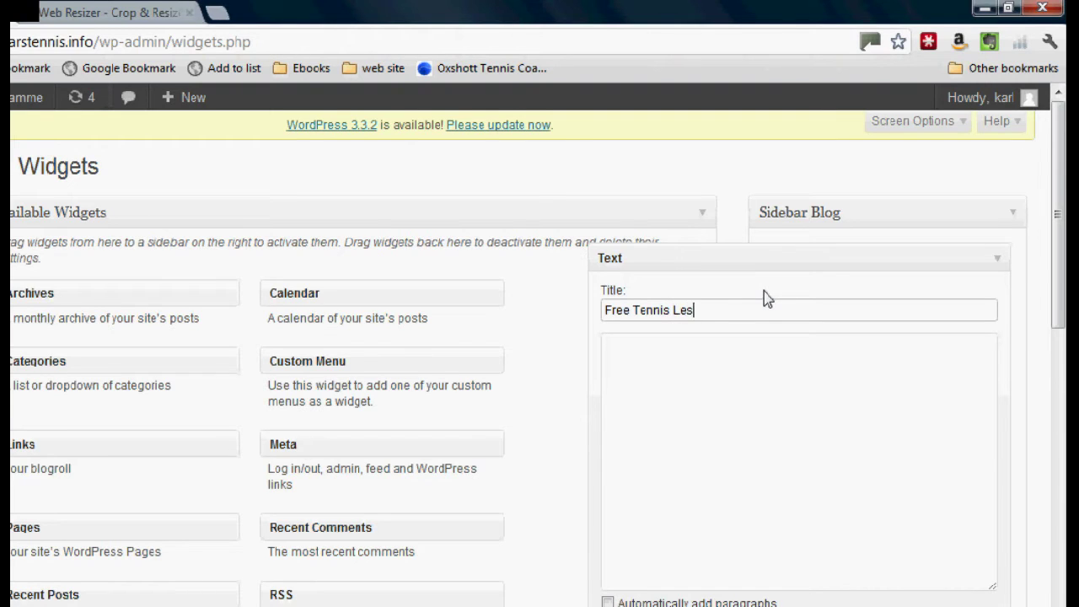
click(787, 355)
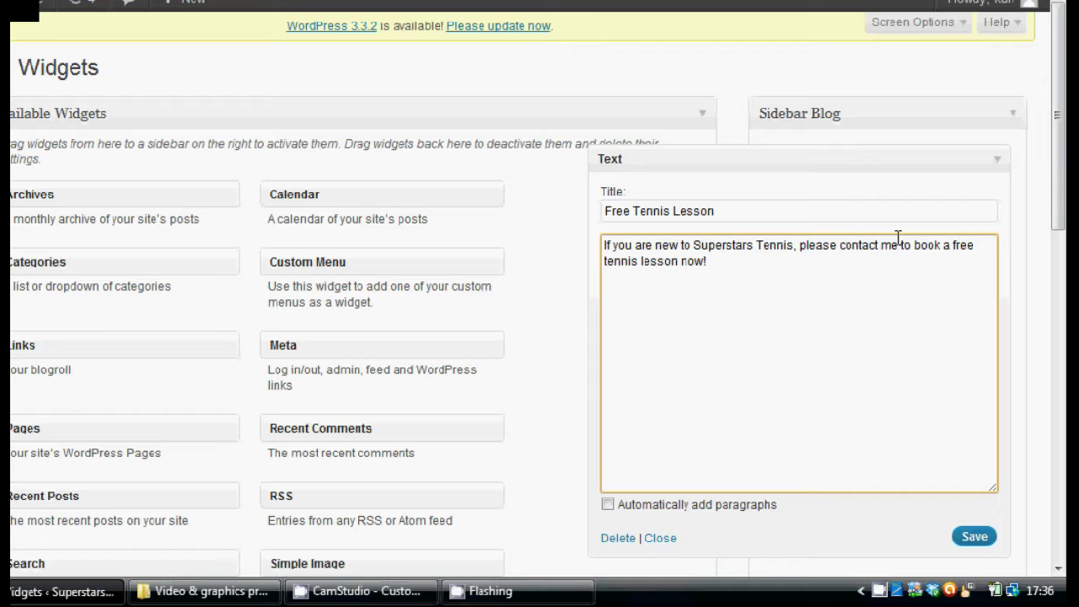
click(974, 538)
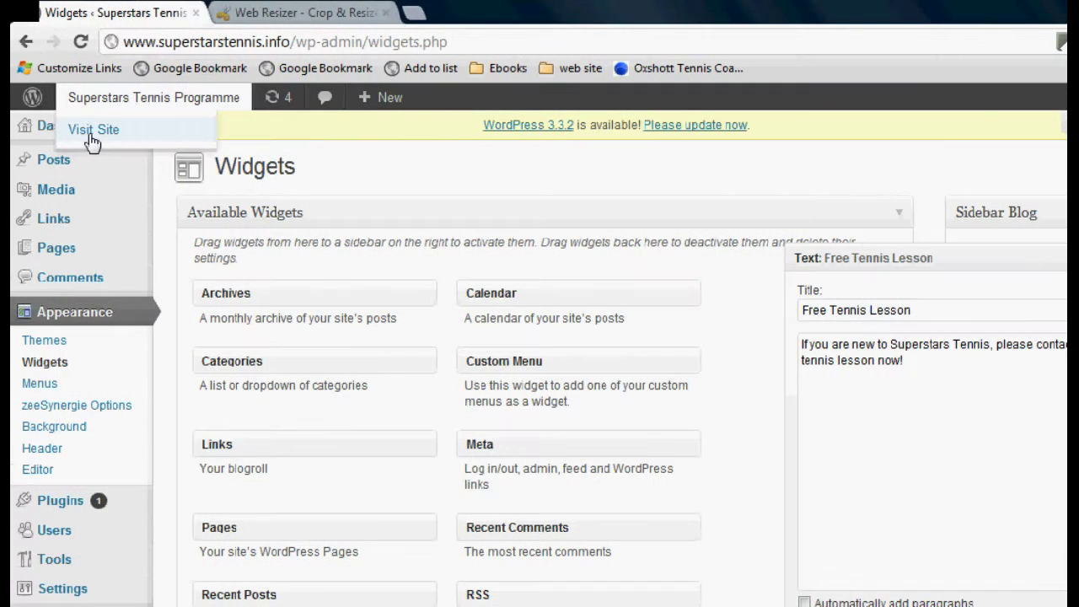
- Open the live site in a new tab to check the Free Tennis Lesson box, and return to the Widgets page
middle_click(92, 131)
click(270, 13)
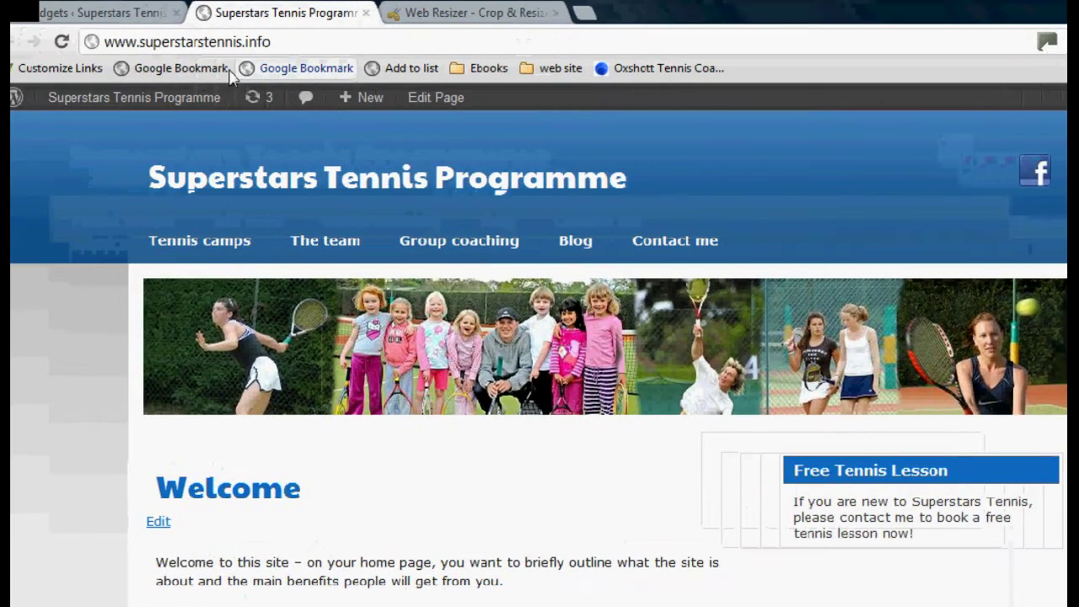
mouse_move(71, 106)
click(110, 187)
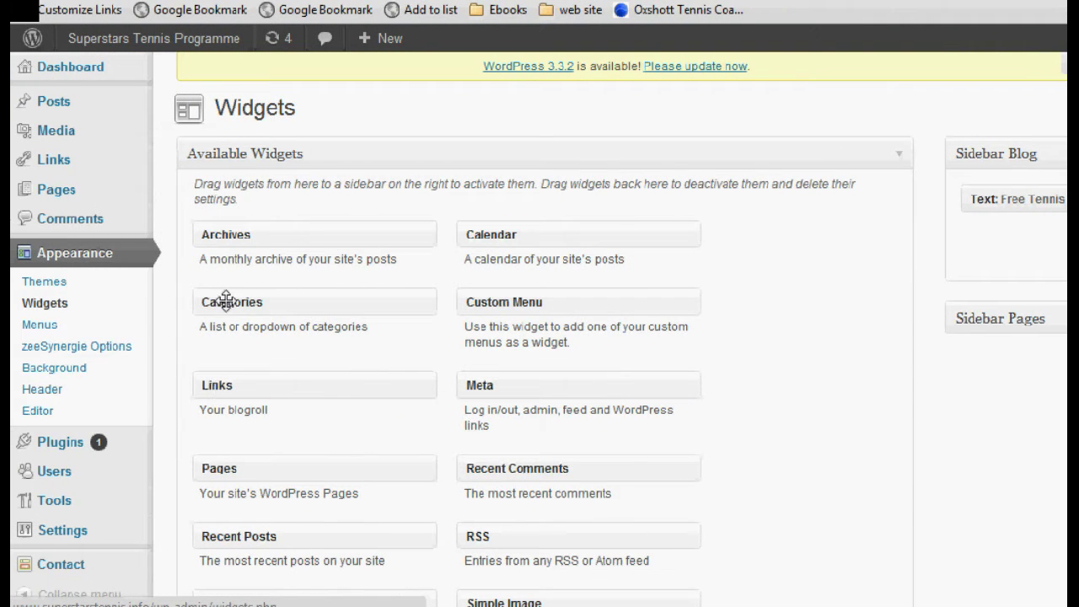
- Add a Categories widget below the Free Tennis Lesson widget in Sidebar Blog, enable Show hierarchy and save it
drag(226, 300, 910, 267)
scroll(914, 270, down, 1)
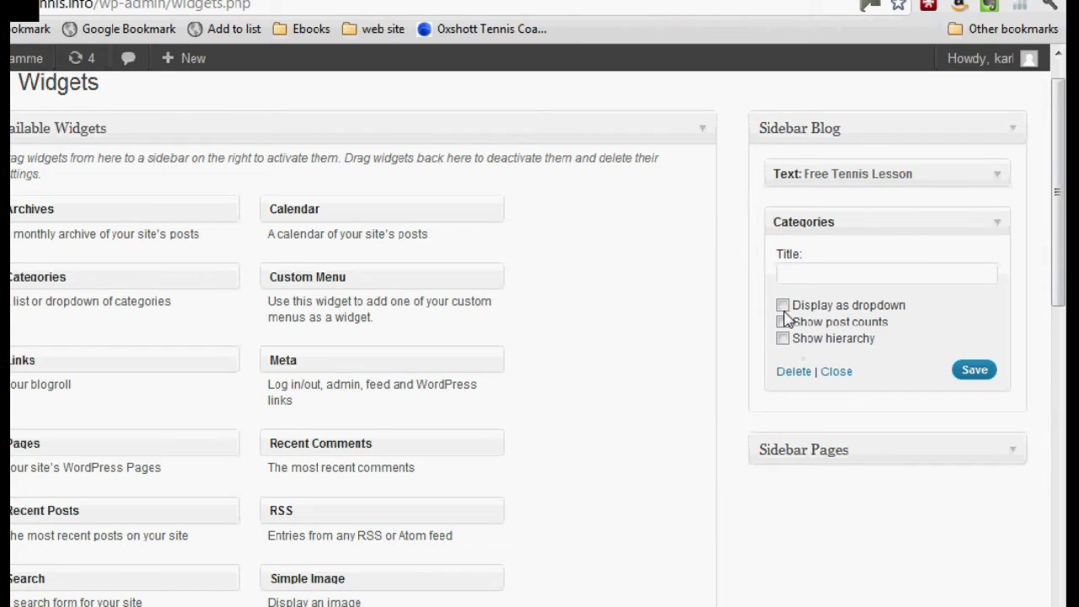
click(830, 274)
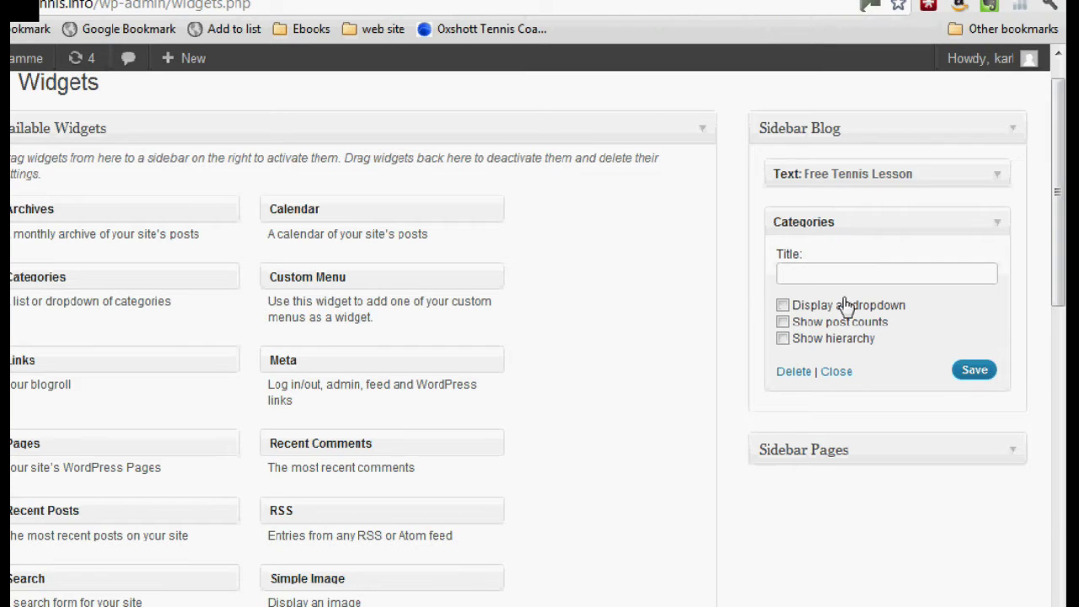
click(782, 339)
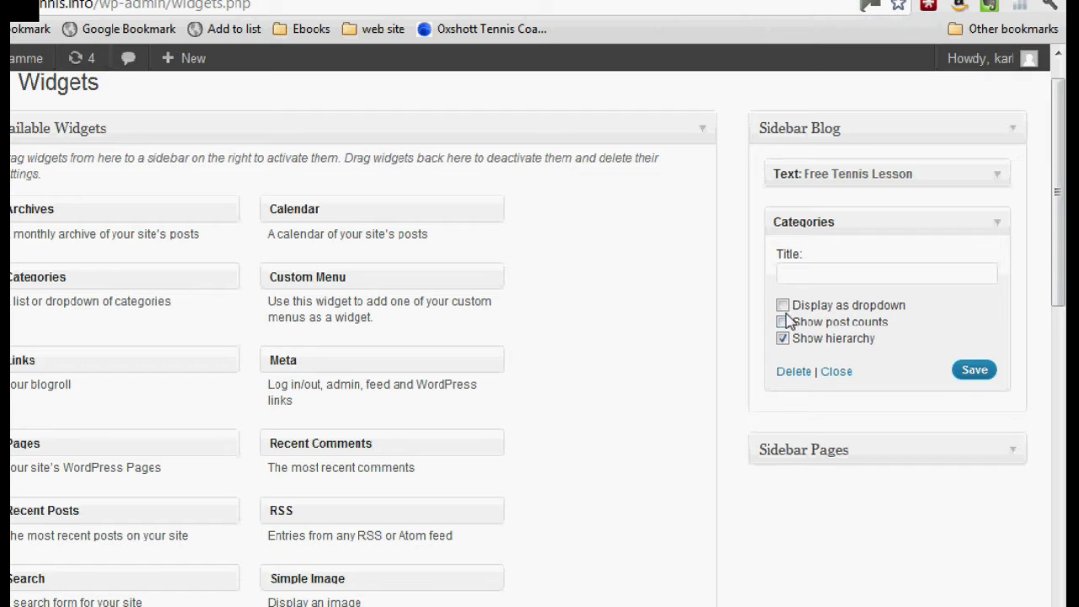
click(975, 379)
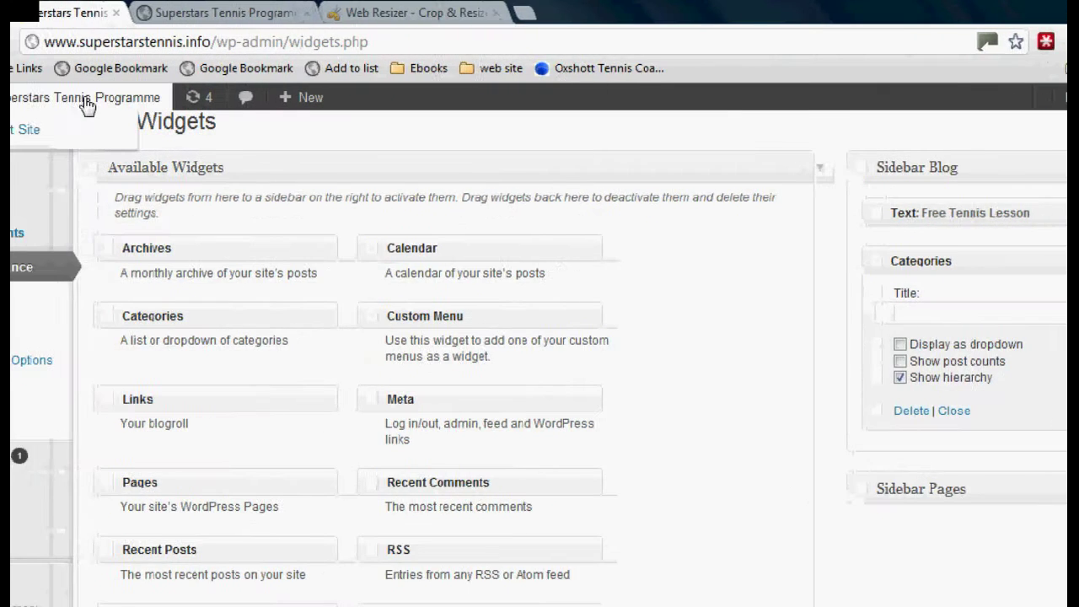
- Check the Categories box on the live site in a new tab and return to the Widgets page
middle_click(29, 129)
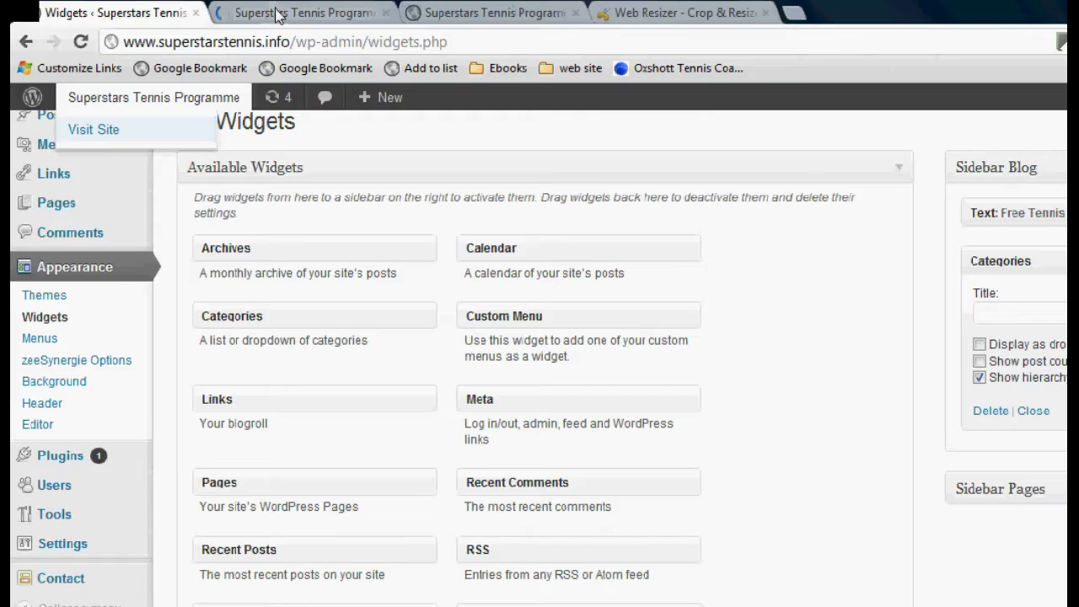
click(278, 13)
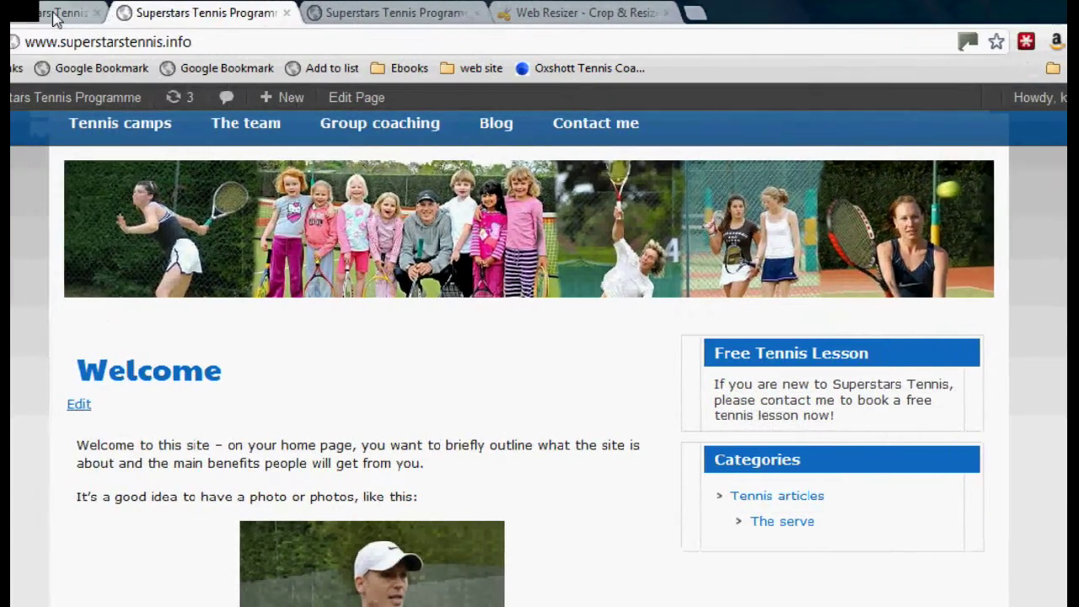
click(91, 15)
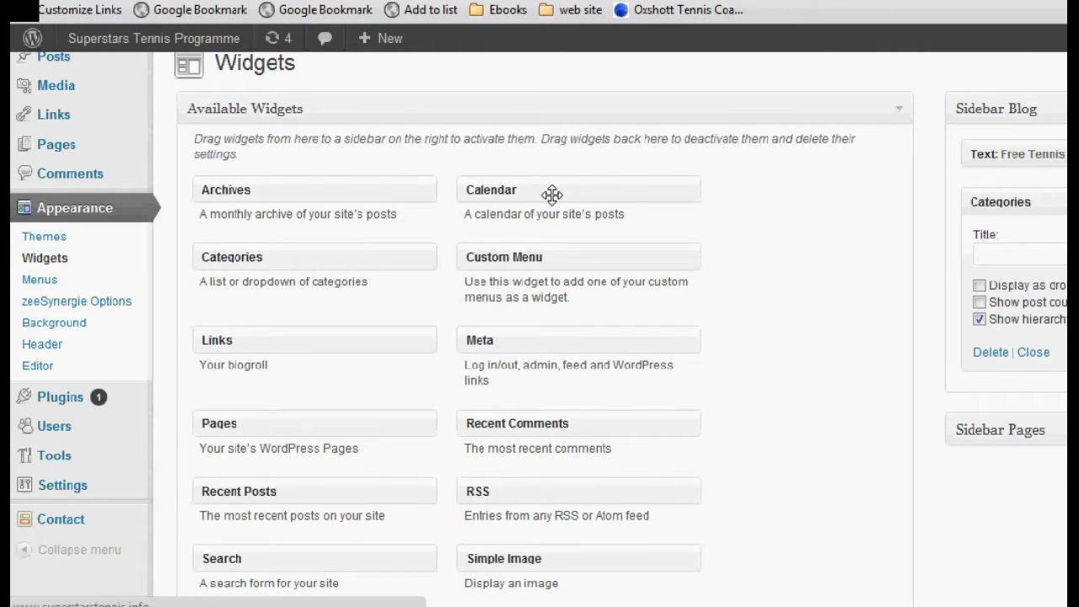
- Create a link category named "Useful Sites" and fill in its slug
scroll(552, 194, down, 2)
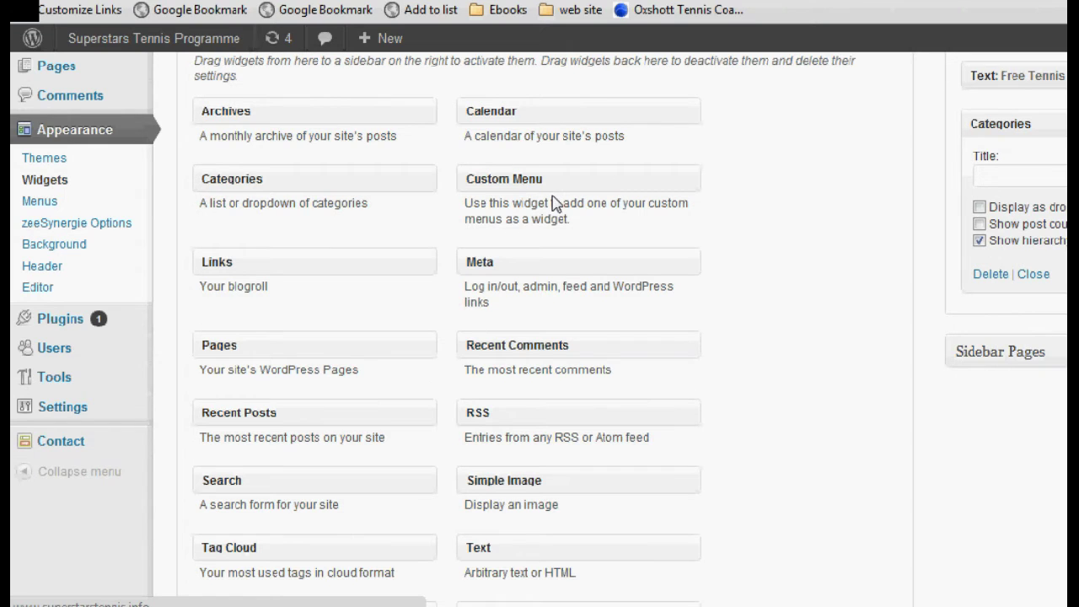
scroll(553, 203, down, 4)
scroll(552, 195, up, 3)
scroll(552, 195, up, 4)
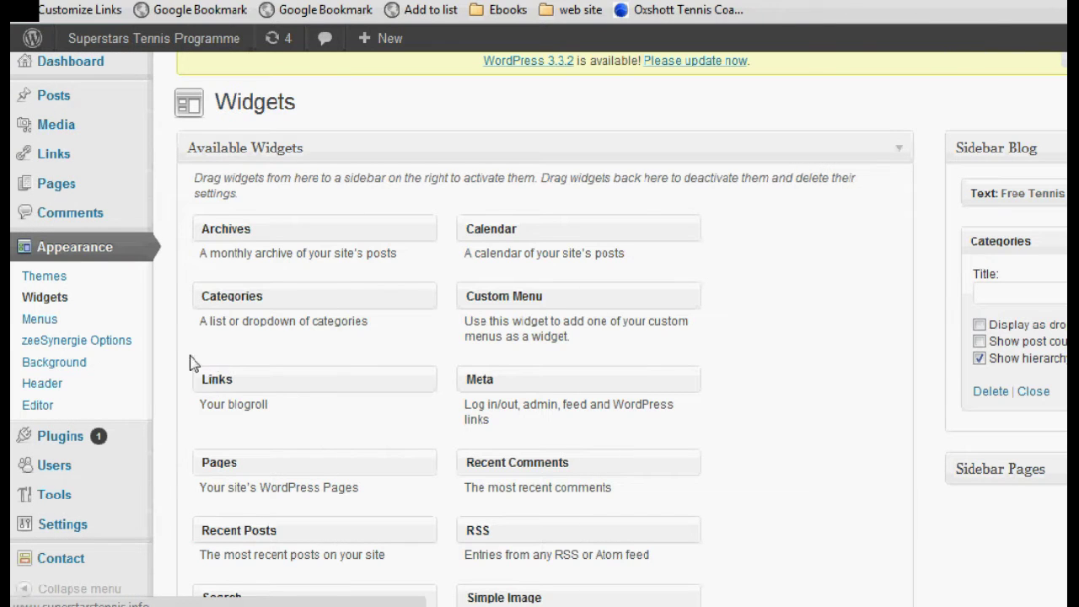
mouse_move(64, 161)
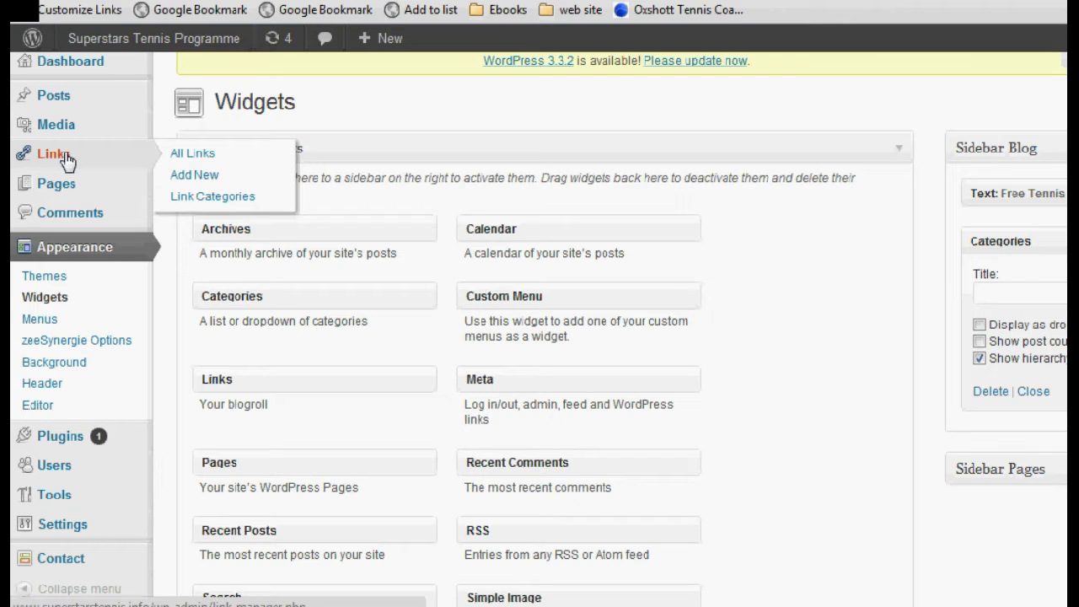
click(199, 202)
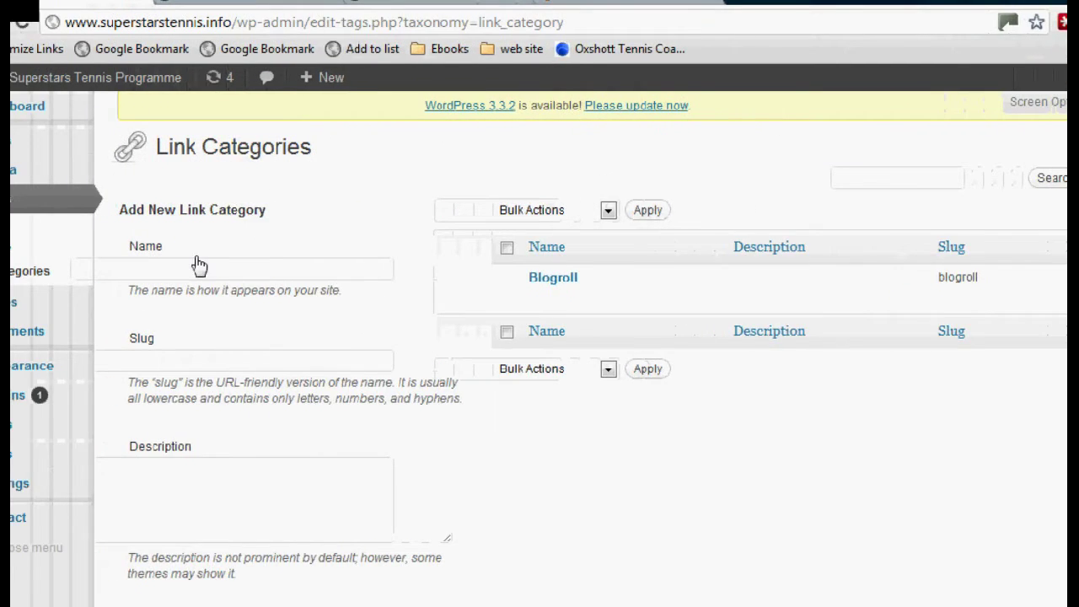
click(301, 262)
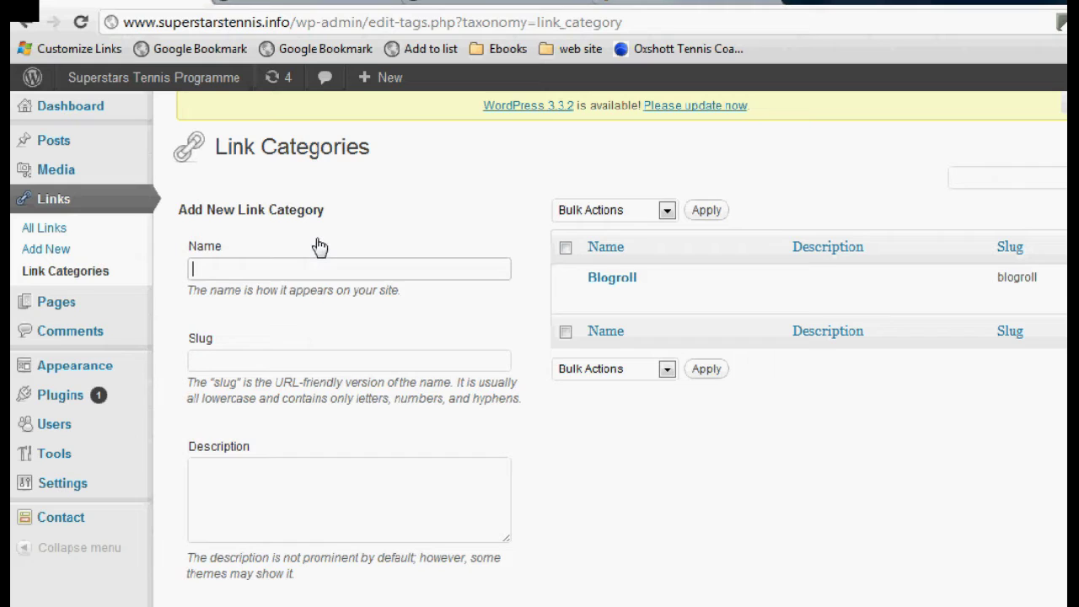
text(Useful Sites)
click(367, 361)
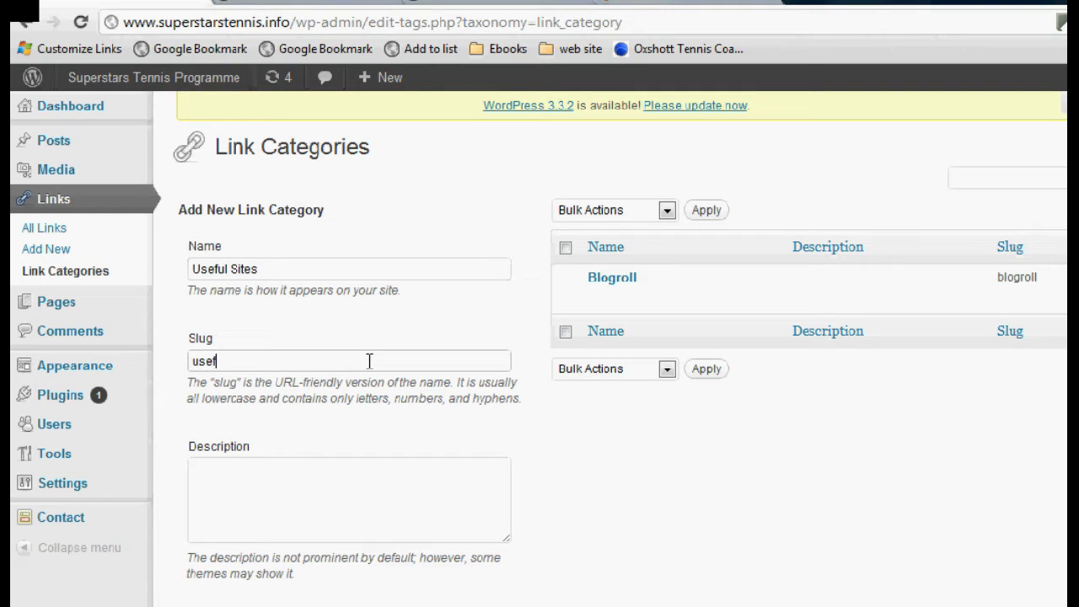
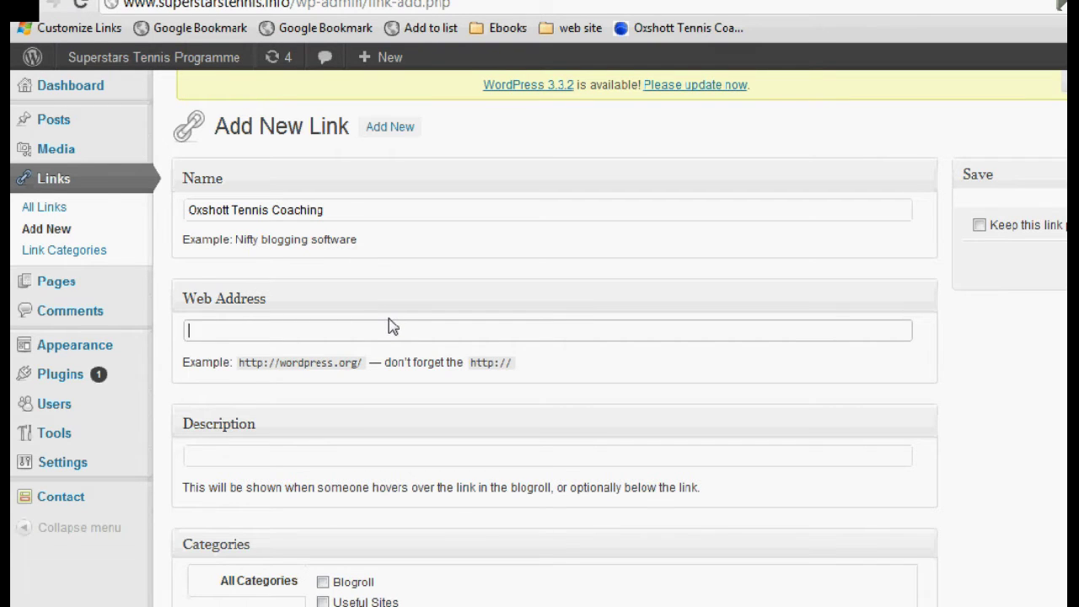
text(http://)
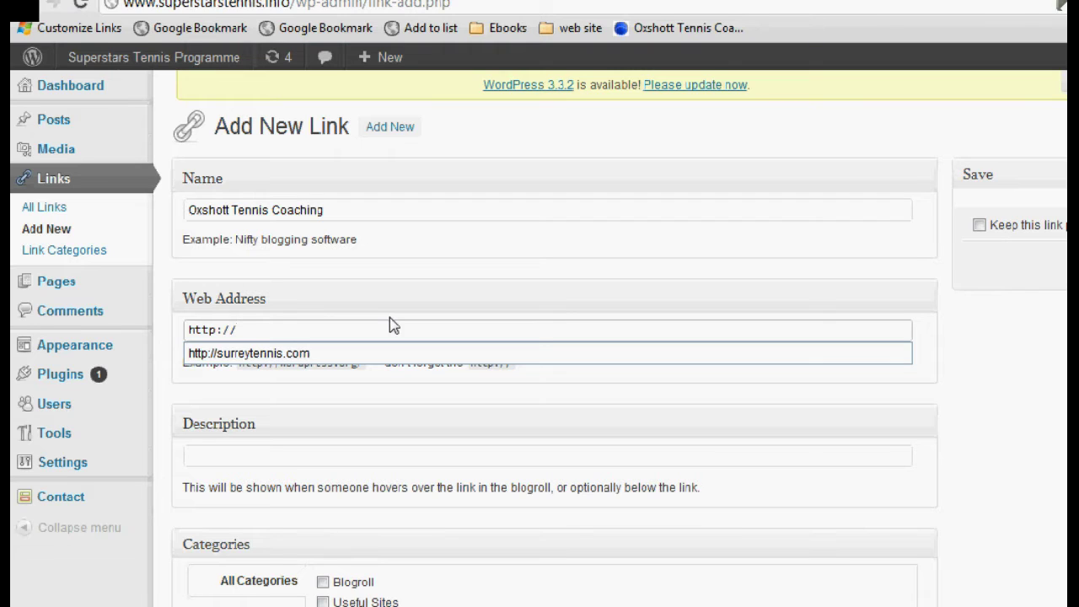
text(www.surre)
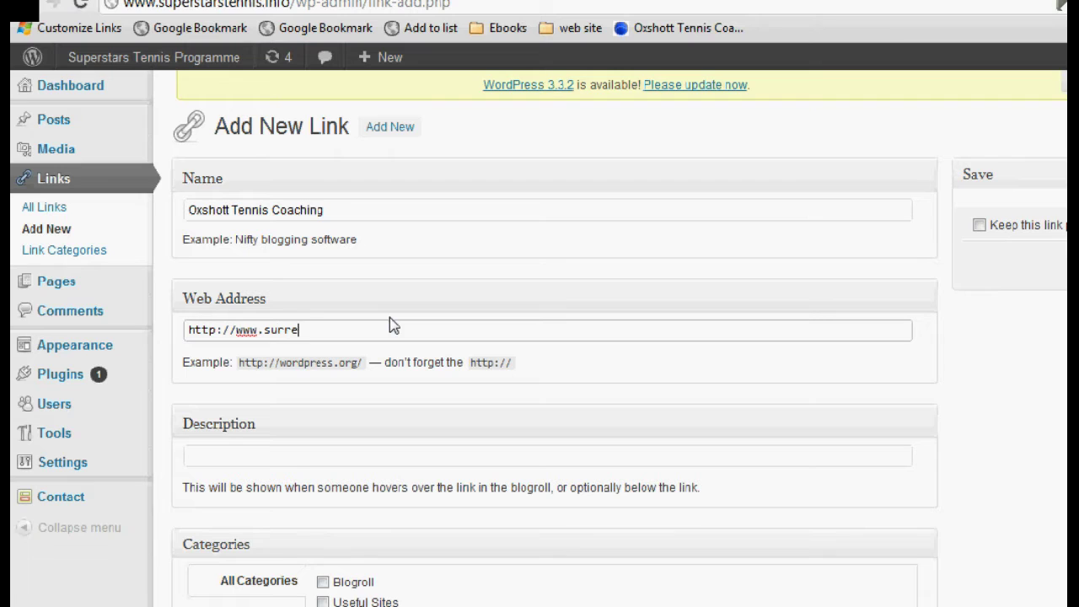
text(ytennis.com)
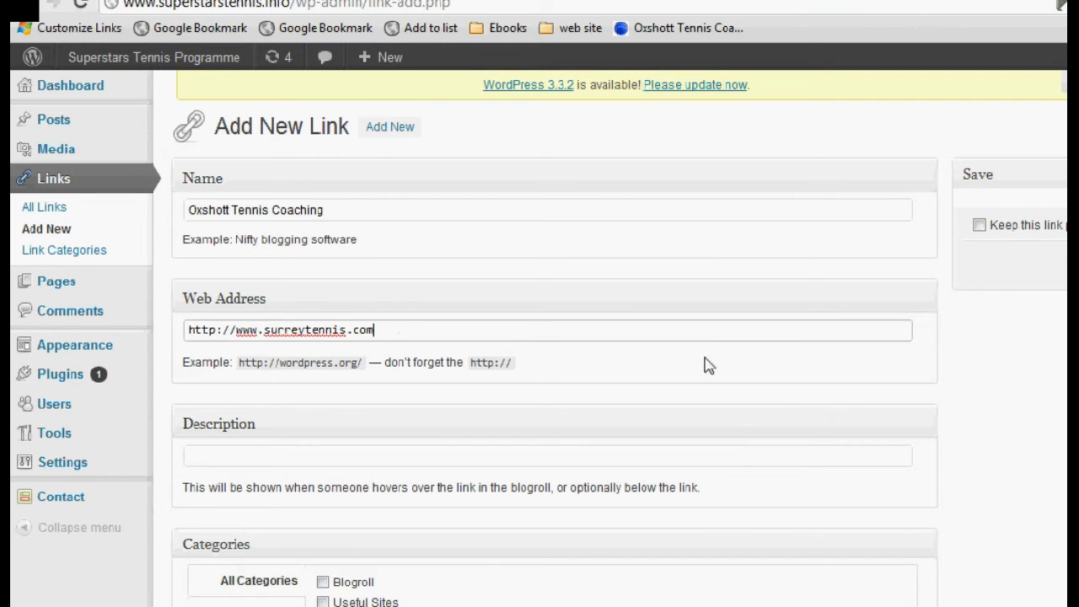
scroll(472, 379, down, 2)
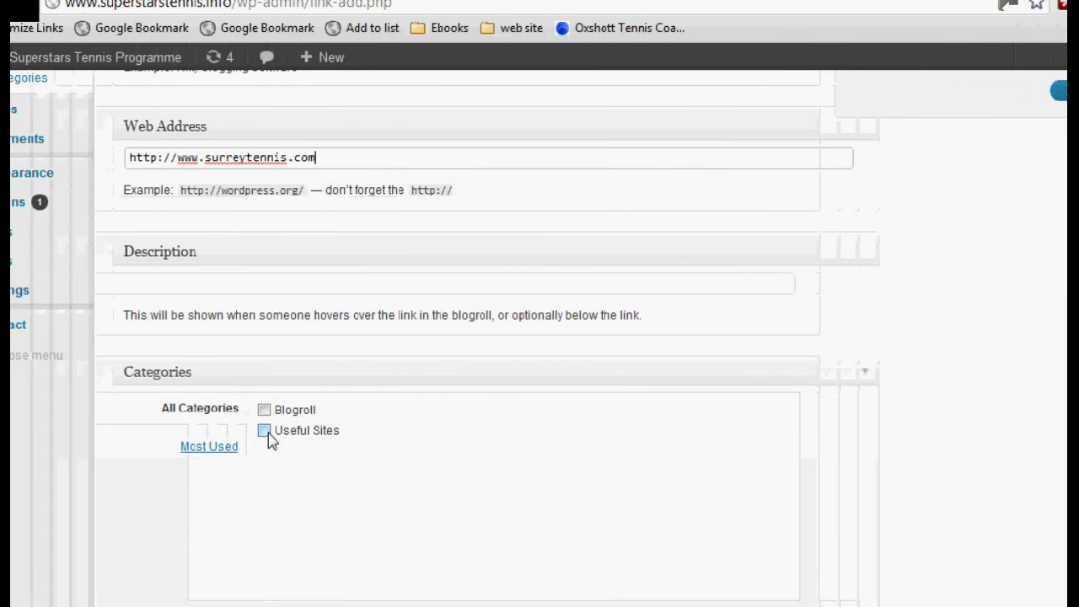
click(147, 431)
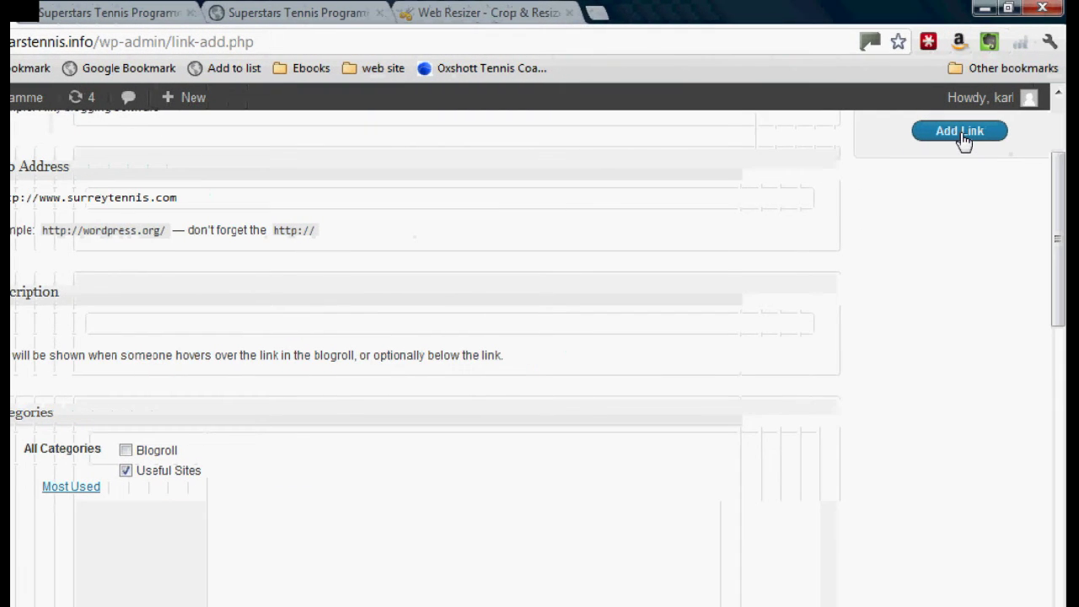
- Save the new Oxshott Tennis Coaching link and go back to the Widgets page
click(959, 133)
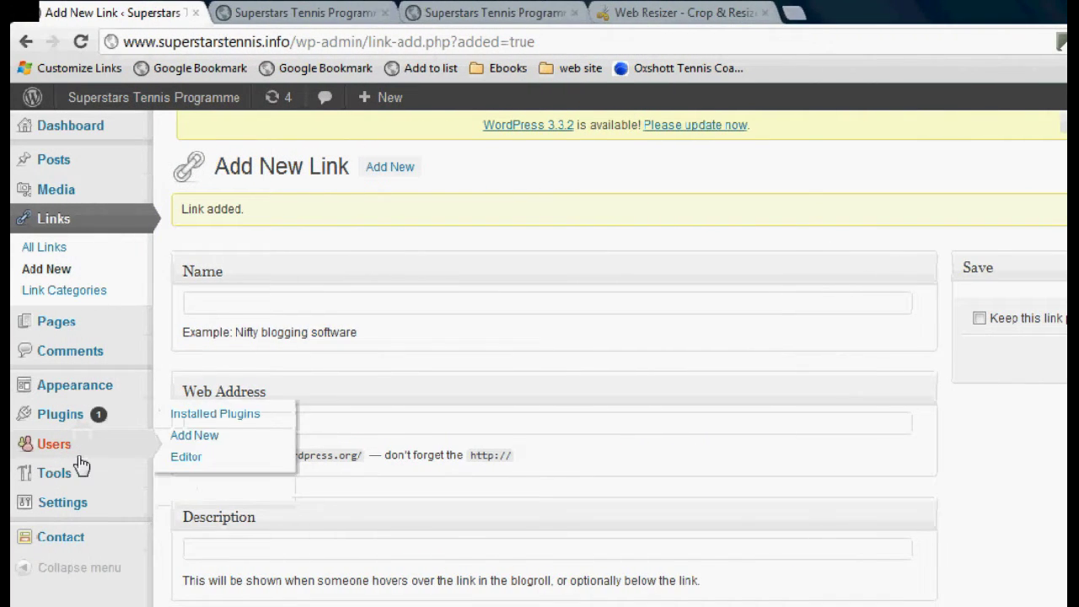
mouse_move(93, 385)
click(218, 393)
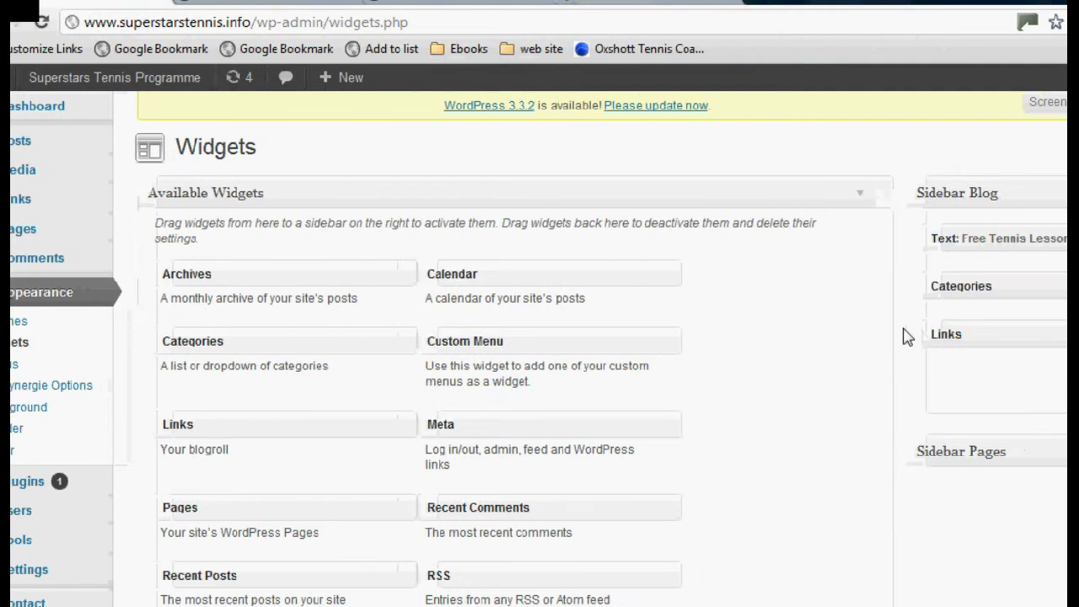
- Replace the Links widget in Sidebar Blog with a new one below Categories, limit it to Useful Sites and save it
drag(967, 339, 274, 396)
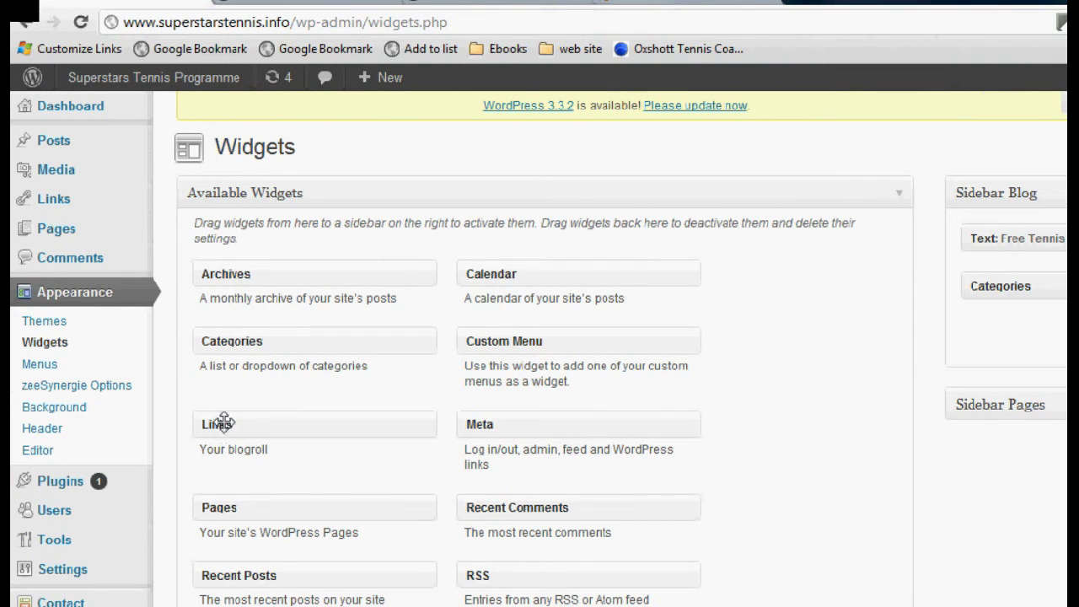
drag(223, 422, 969, 346)
mouse_move(793, 344)
mouse_down()
mouse_move(783, 334)
mouse_move(793, 334)
mouse_up()
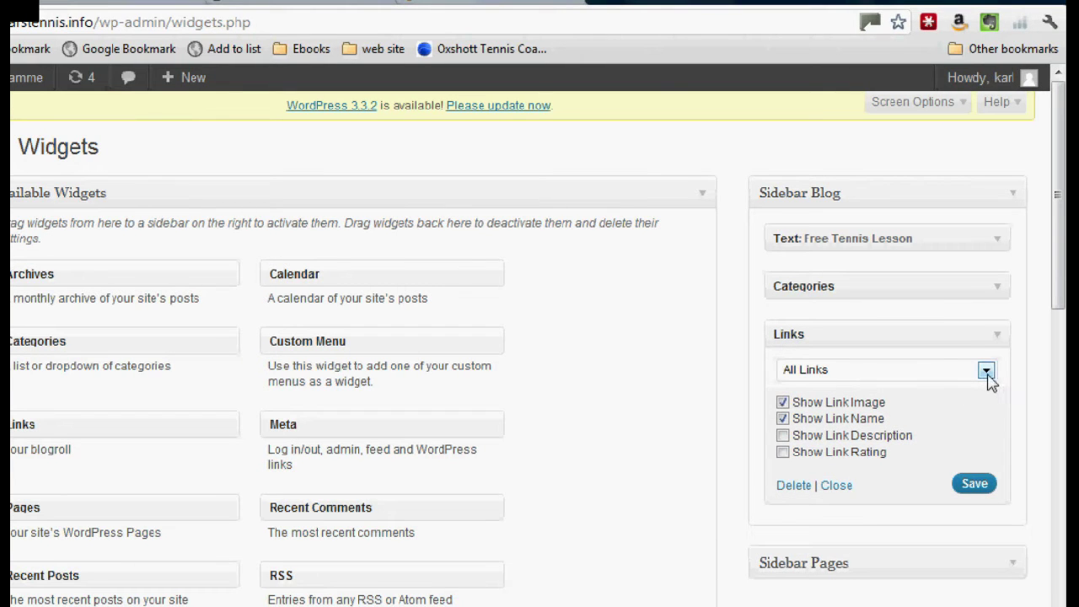
click(986, 373)
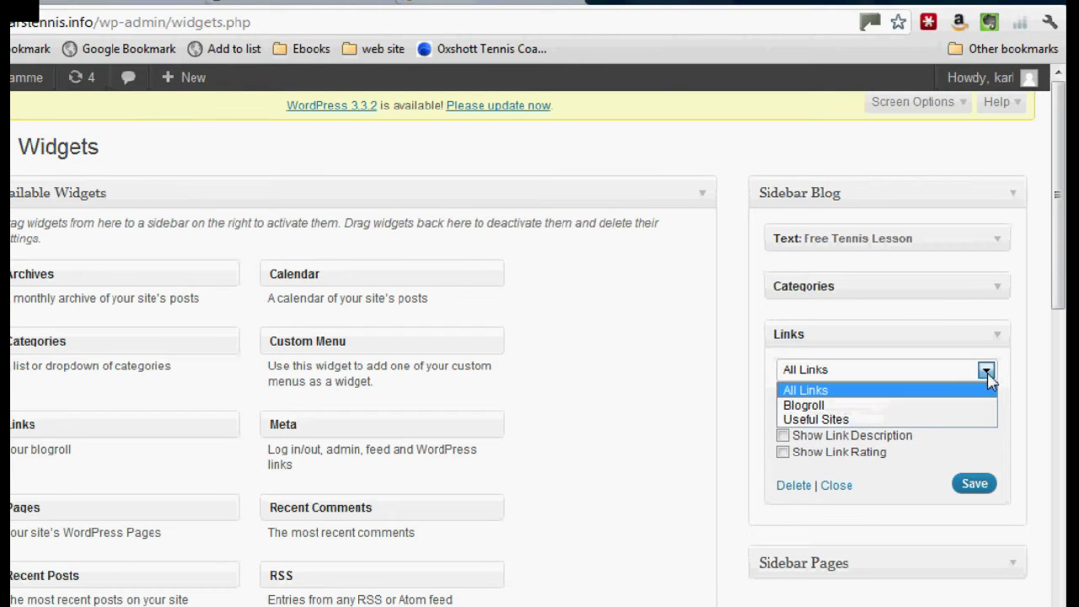
click(817, 419)
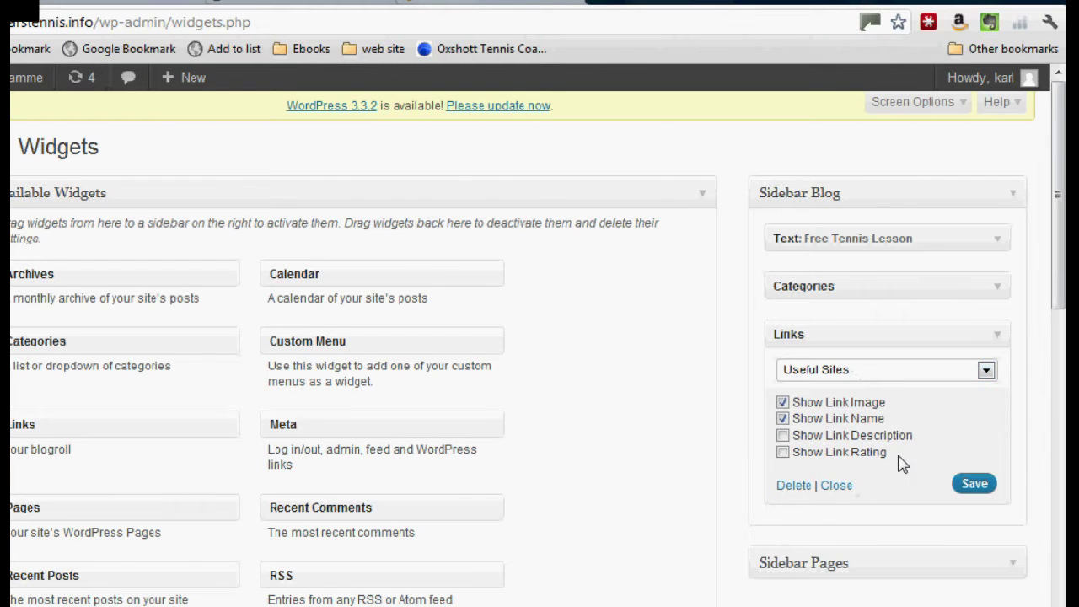
click(975, 446)
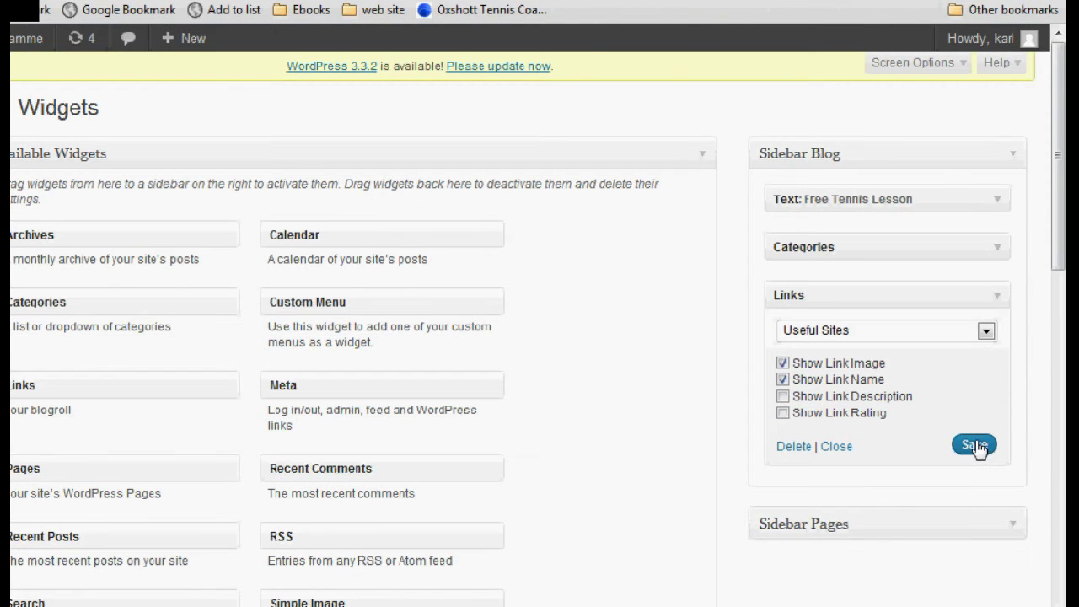
- Reload the live site, examine the Useful Sites box in its sidebar and return to the Widgets page
click(287, 17)
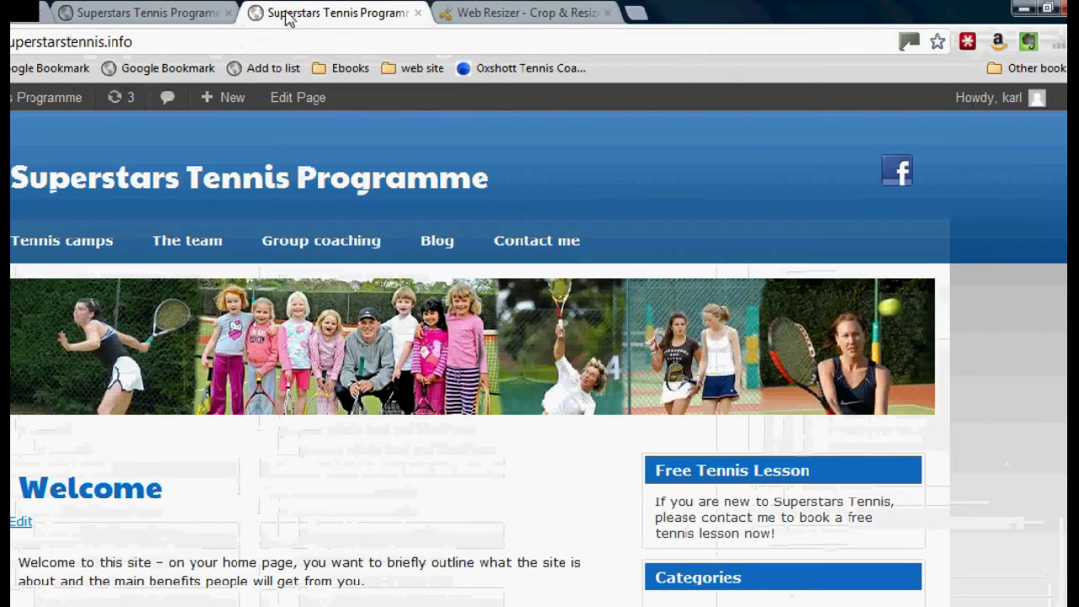
click(41, 42)
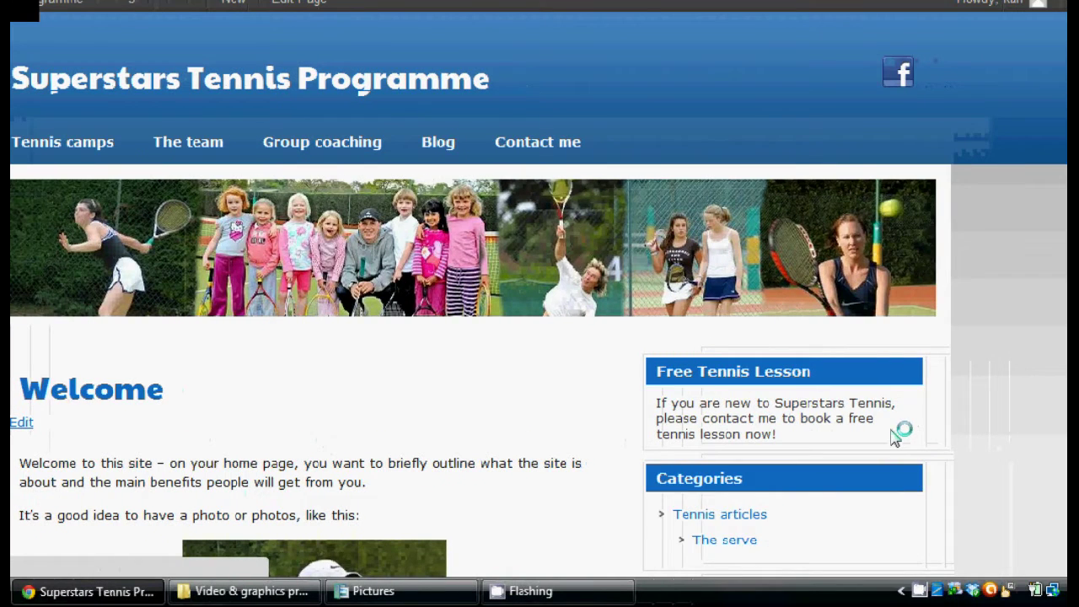
scroll(932, 436, down, 3)
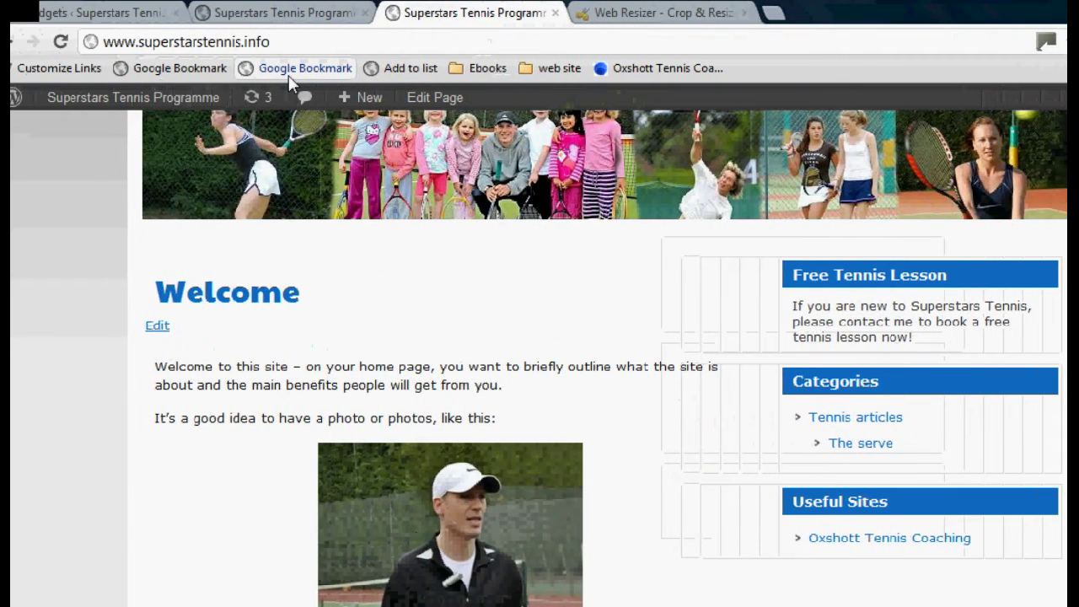
click(102, 17)
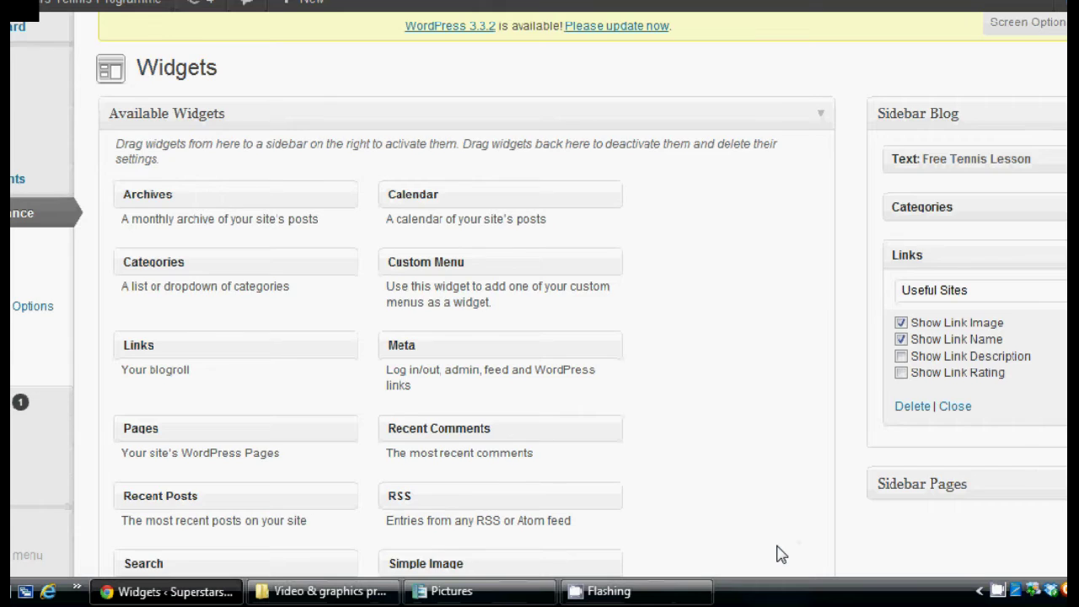
- Remove the Free Tennis Lesson text widget from Sidebar Blog and add a Simple Image widget above Categories
scroll(779, 552, down, 3)
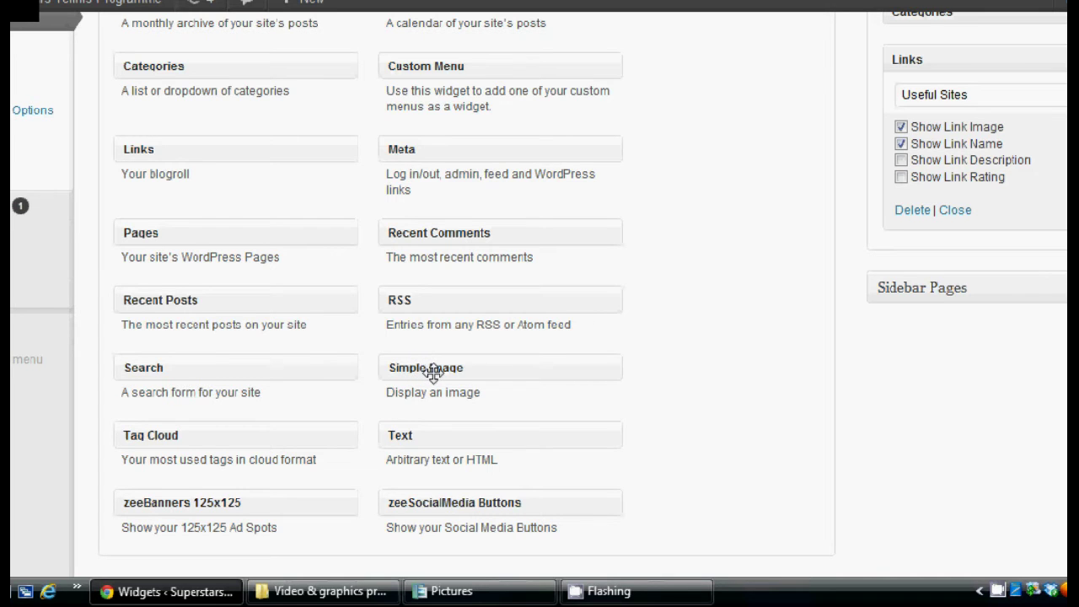
scroll(1060, 239, up, 1)
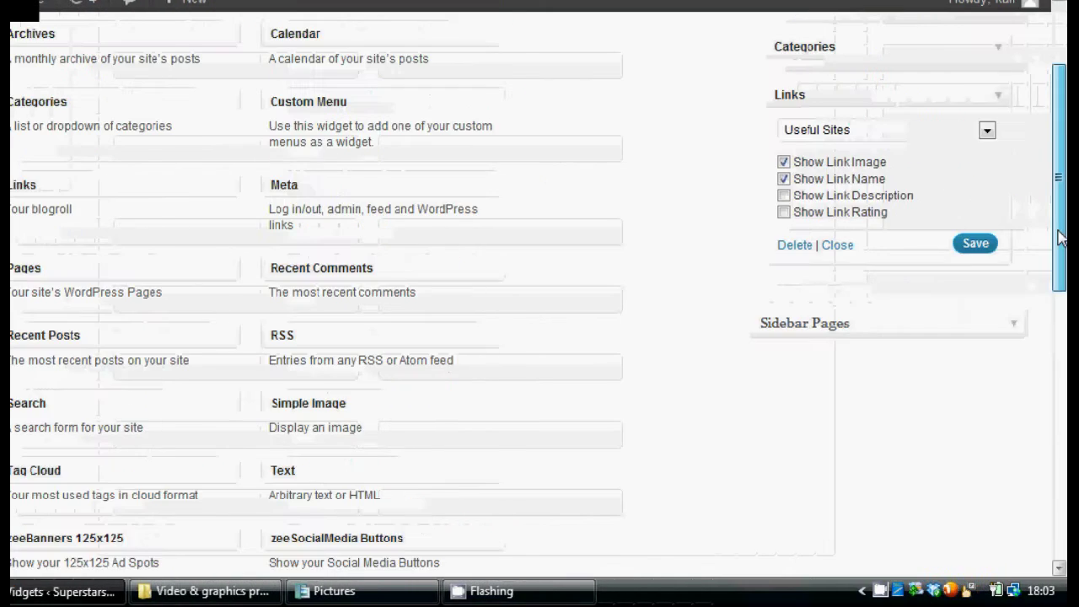
scroll(1060, 238, up, 3)
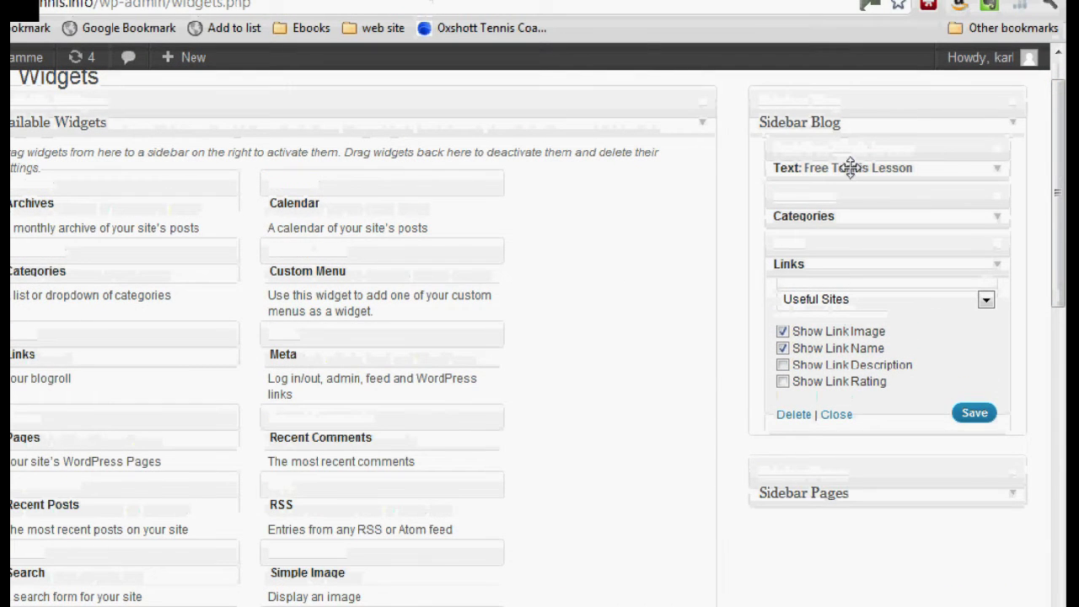
drag(850, 167, 322, 342)
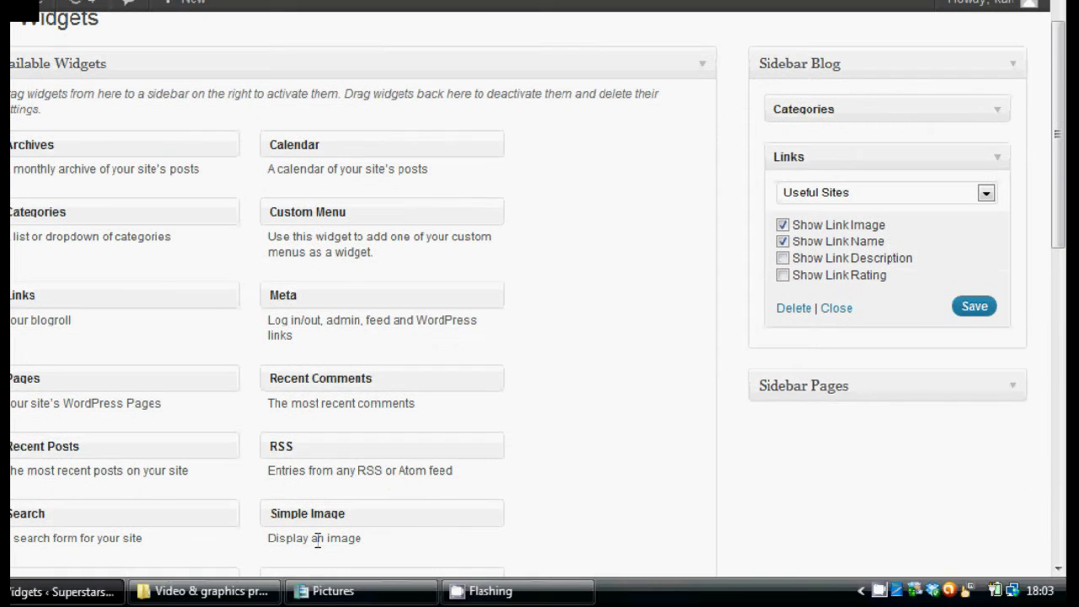
drag(308, 514, 816, 107)
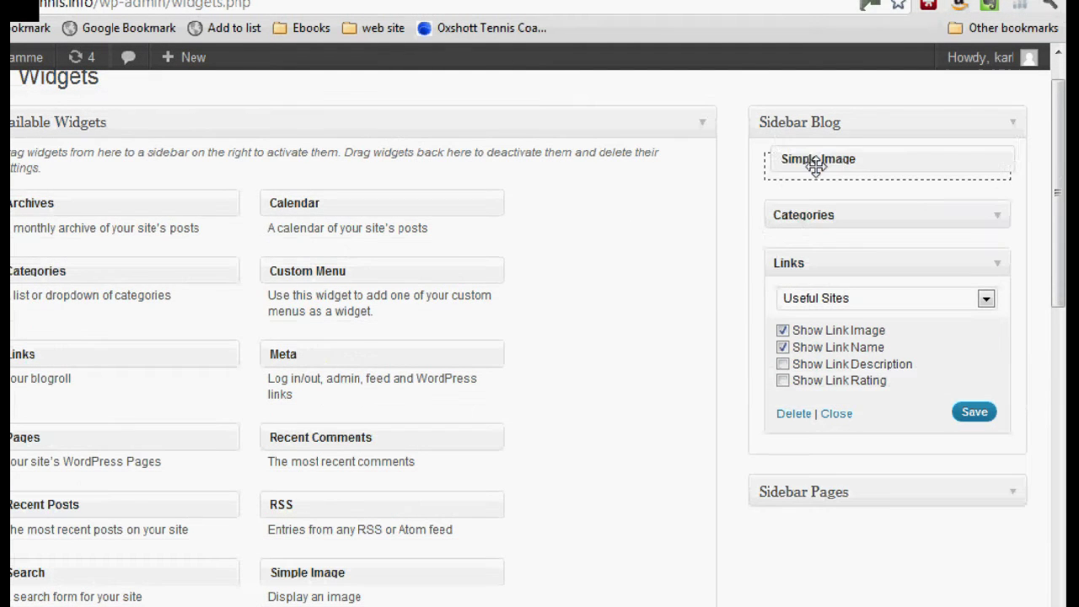
drag(816, 166, 804, 169)
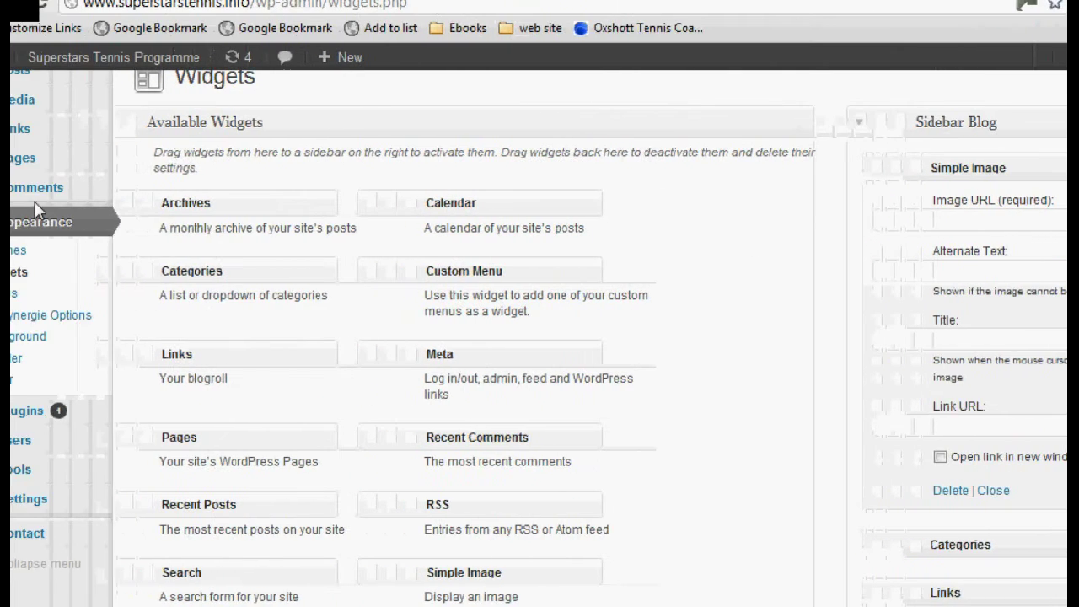
- Upload the "Free tennis lesson" image from the Pictures folder as new media
mouse_move(46, 147)
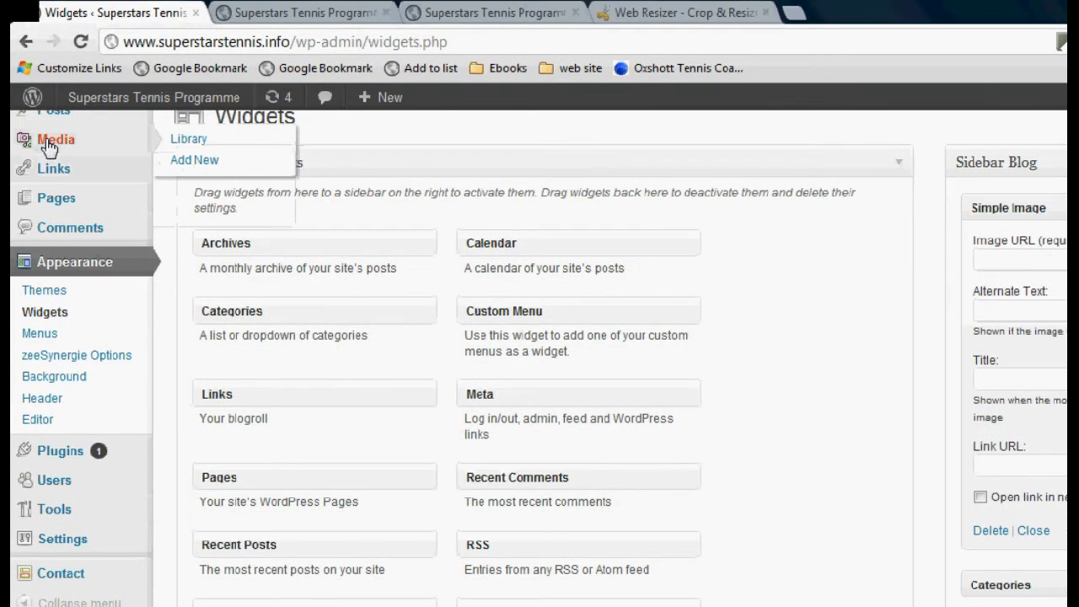
click(190, 162)
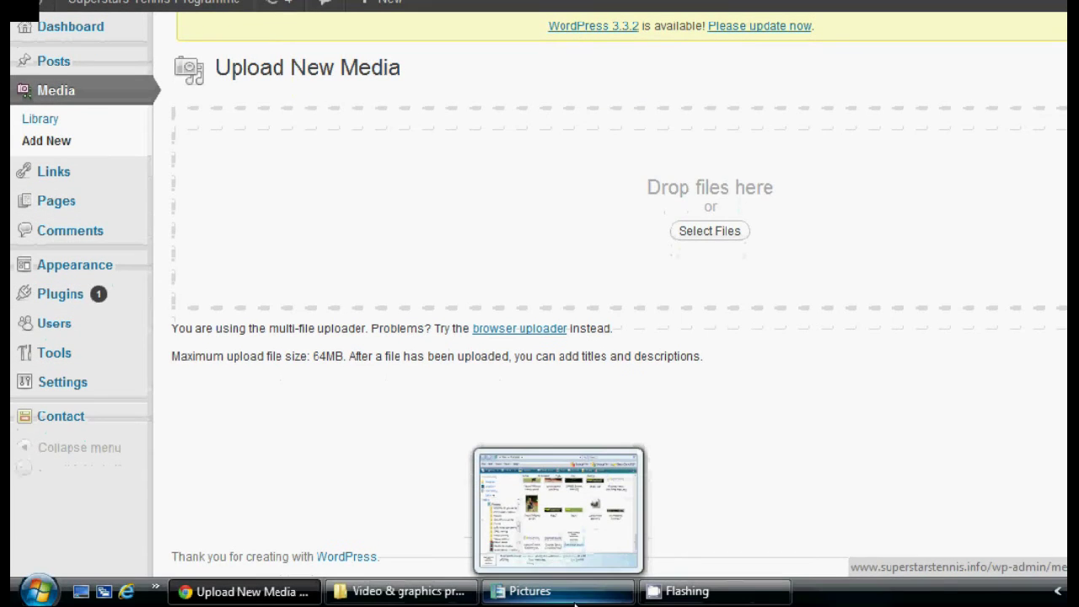
click(575, 604)
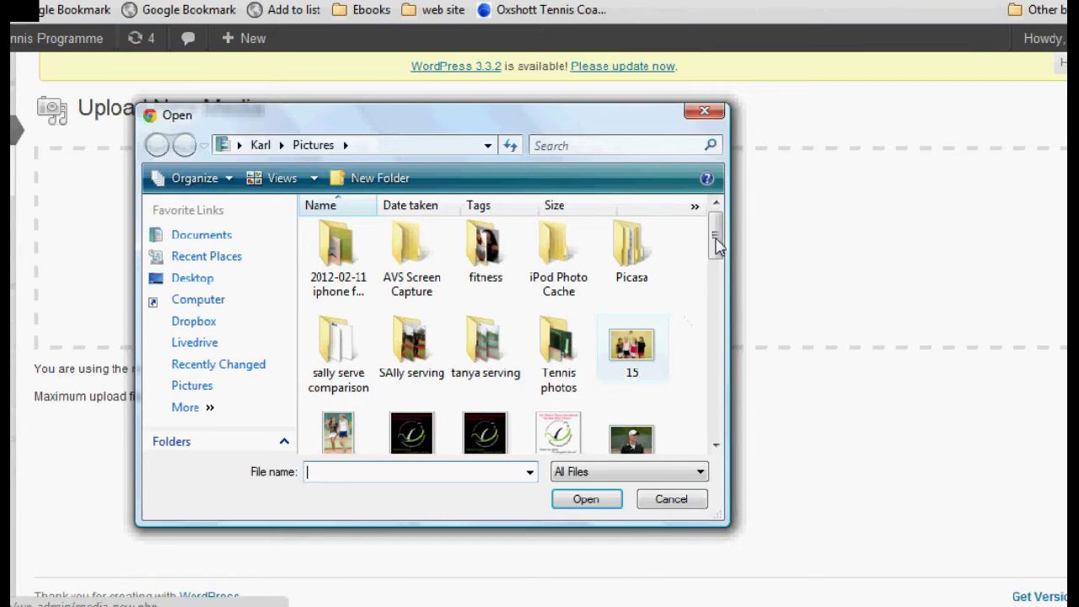
drag(715, 224, 725, 288)
double_click(548, 316)
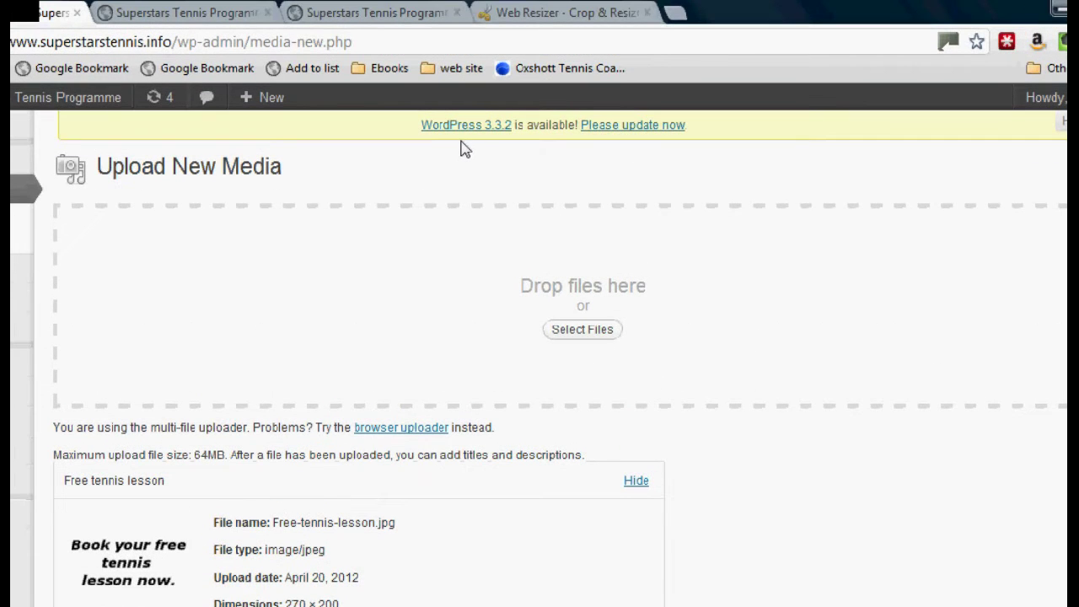
- View the Web Resizer site and the live site's sidebar, and return to the uploaded image's page
click(545, 17)
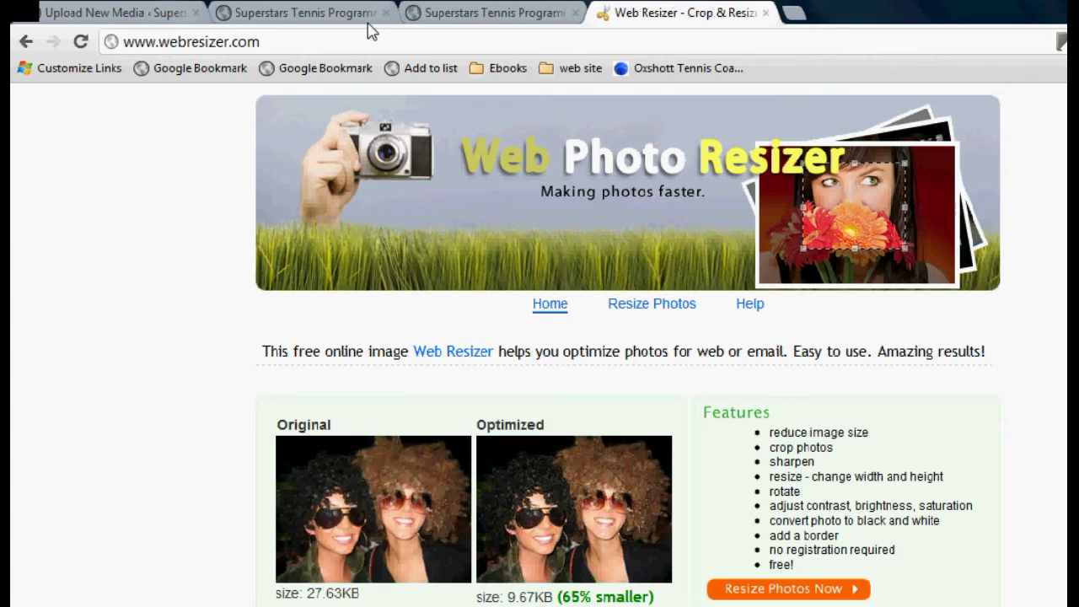
click(497, 15)
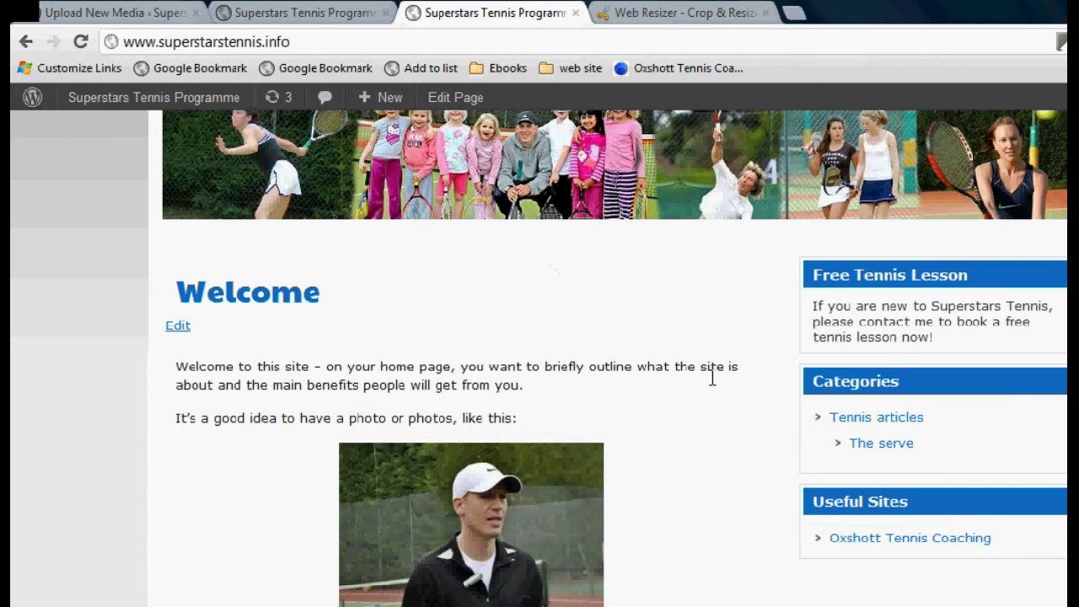
click(98, 10)
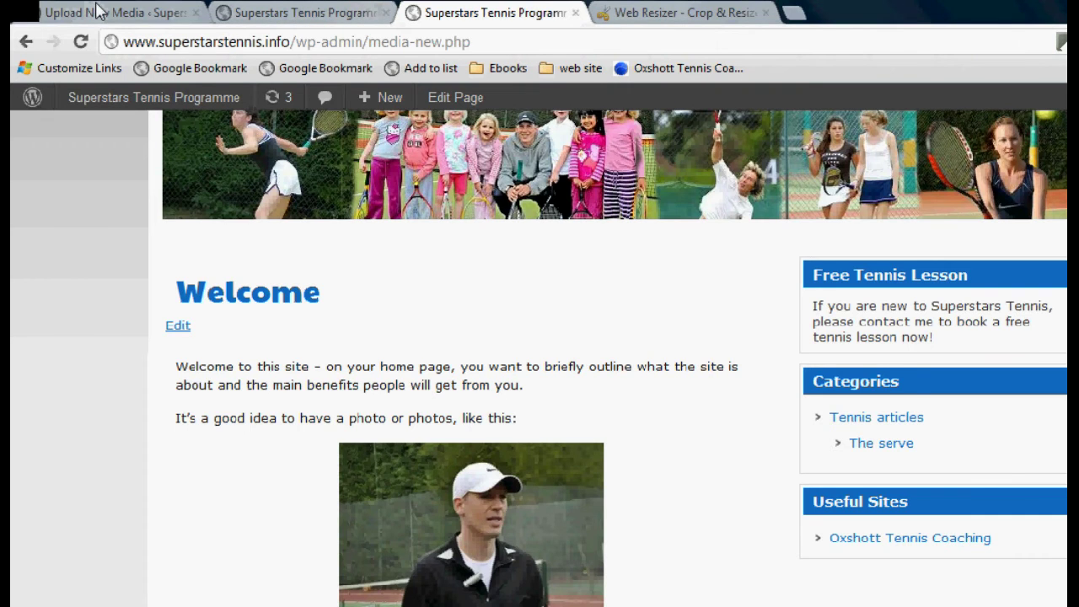
- Copy the file URL of the uploaded Free-tennis-lesson.jpg and save the media changes
scroll(1057, 505, down, 5)
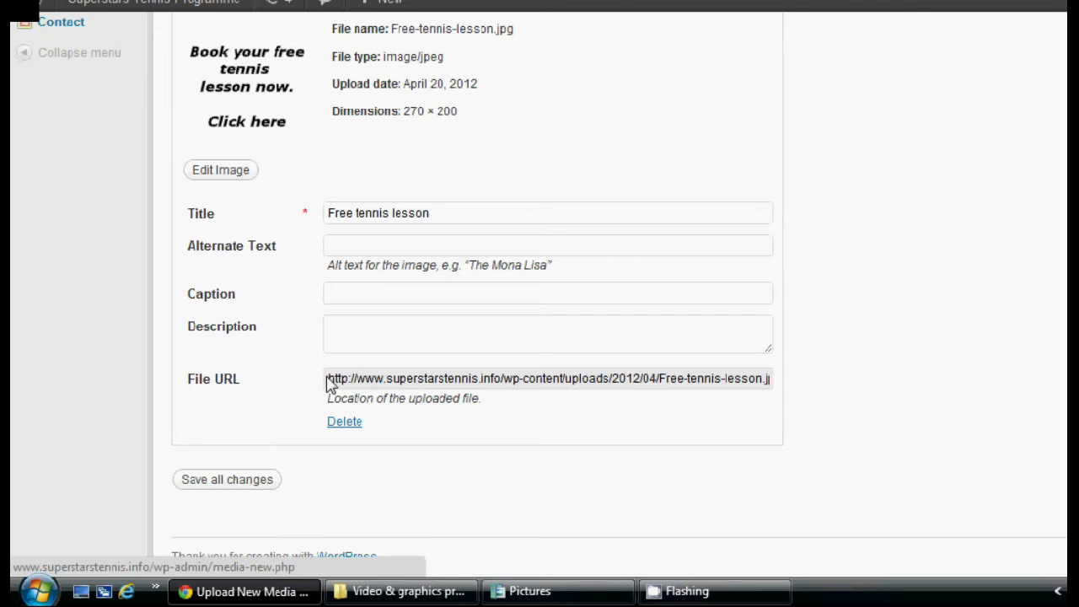
drag(327, 383, 880, 387)
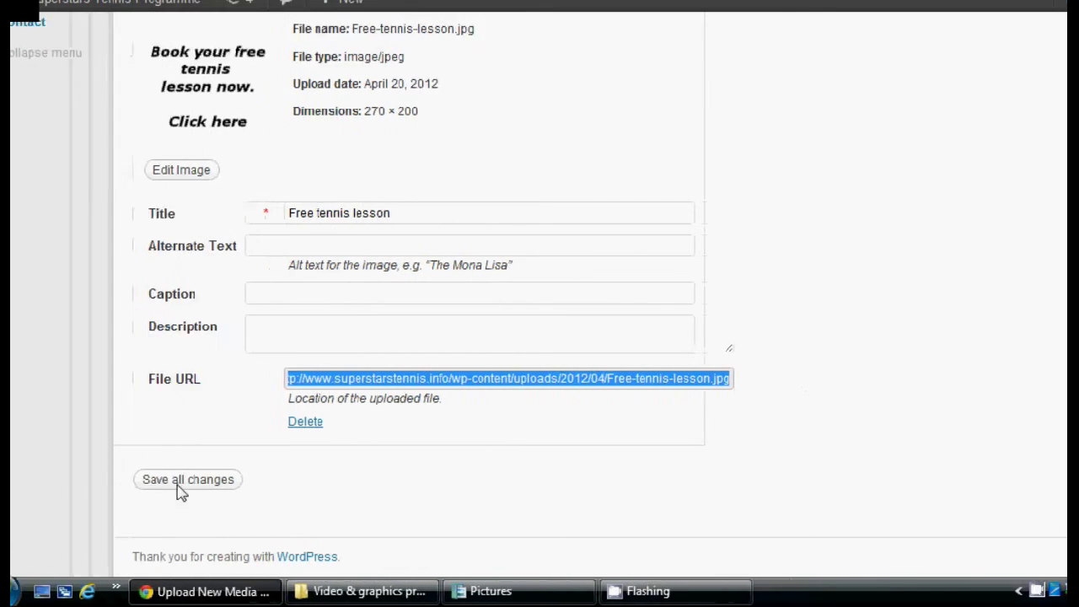
click(228, 489)
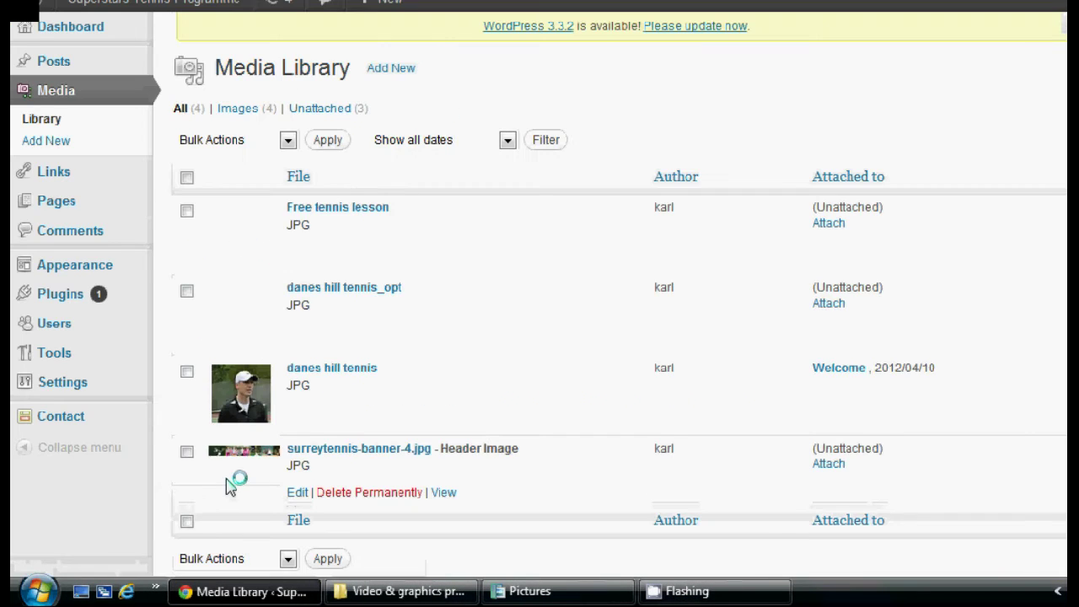
- Open the Widgets admin page in the browser tab that shows the live site
click(132, 21)
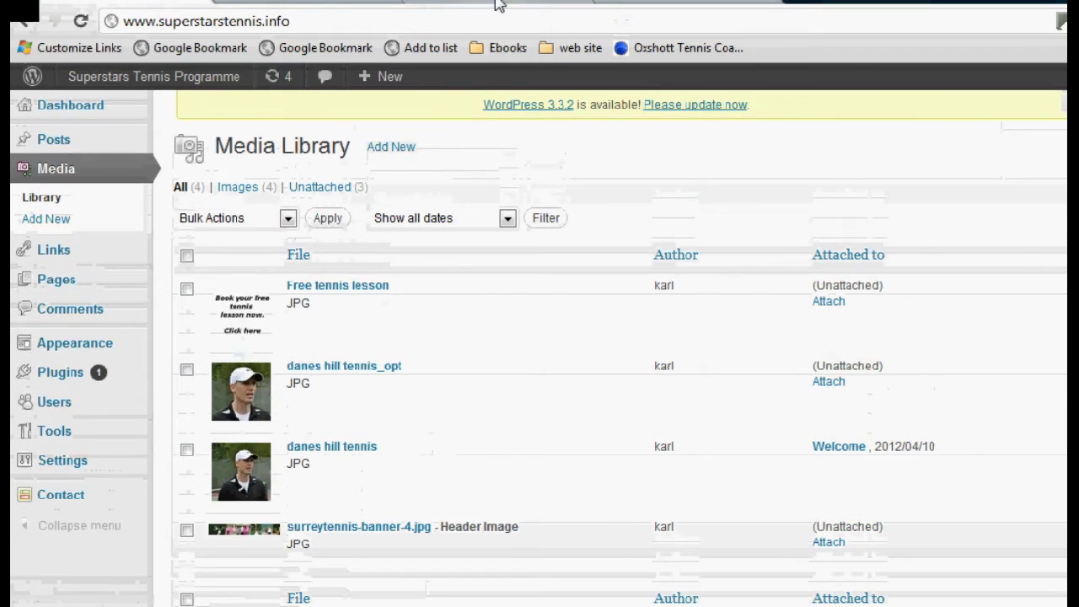
mouse_move(132, 103)
click(111, 162)
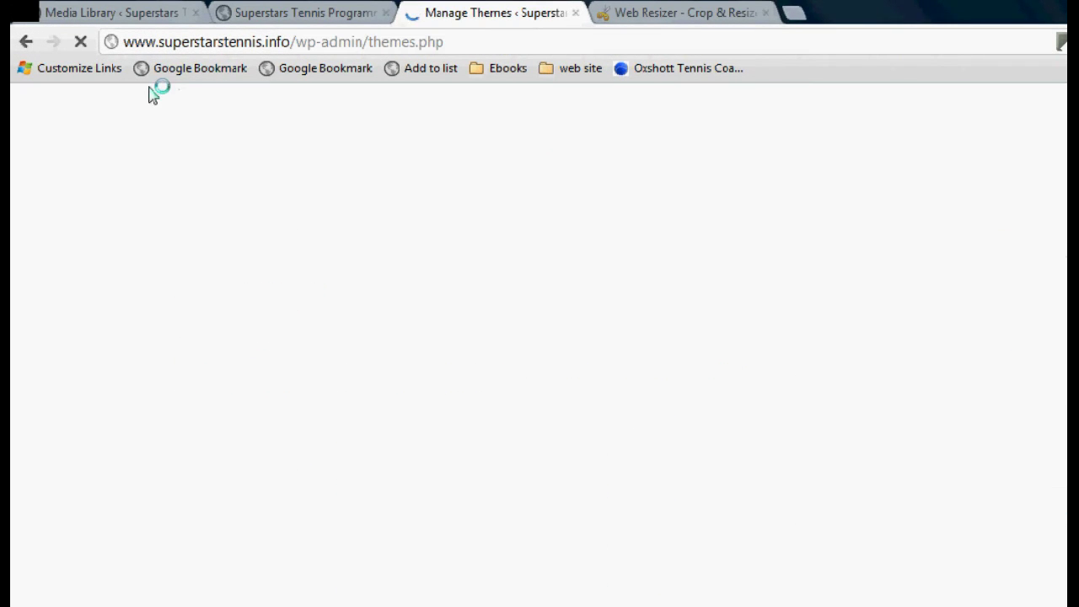
mouse_move(147, 95)
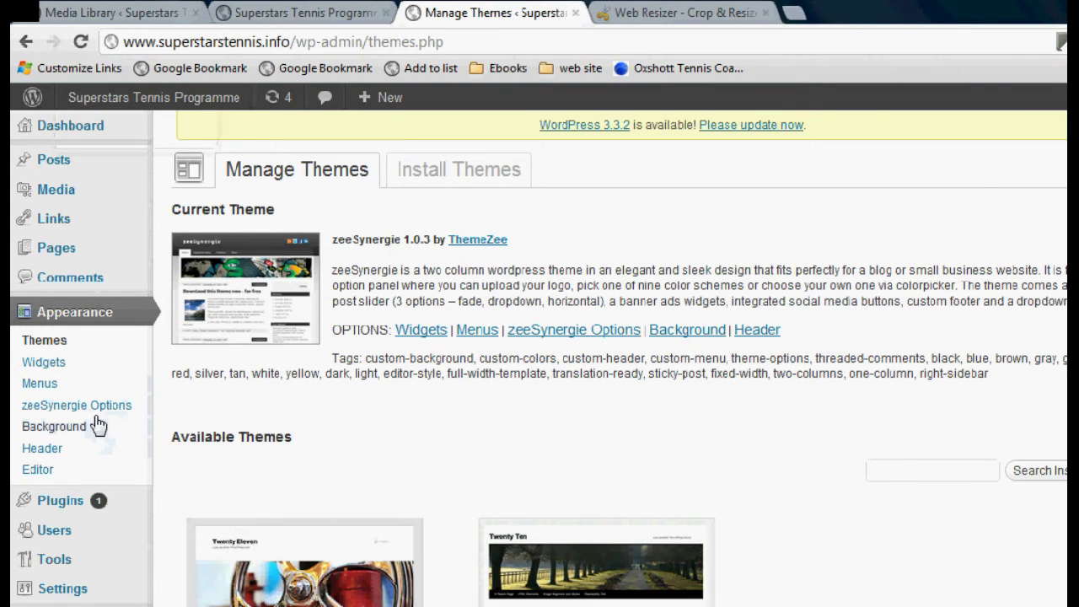
click(104, 364)
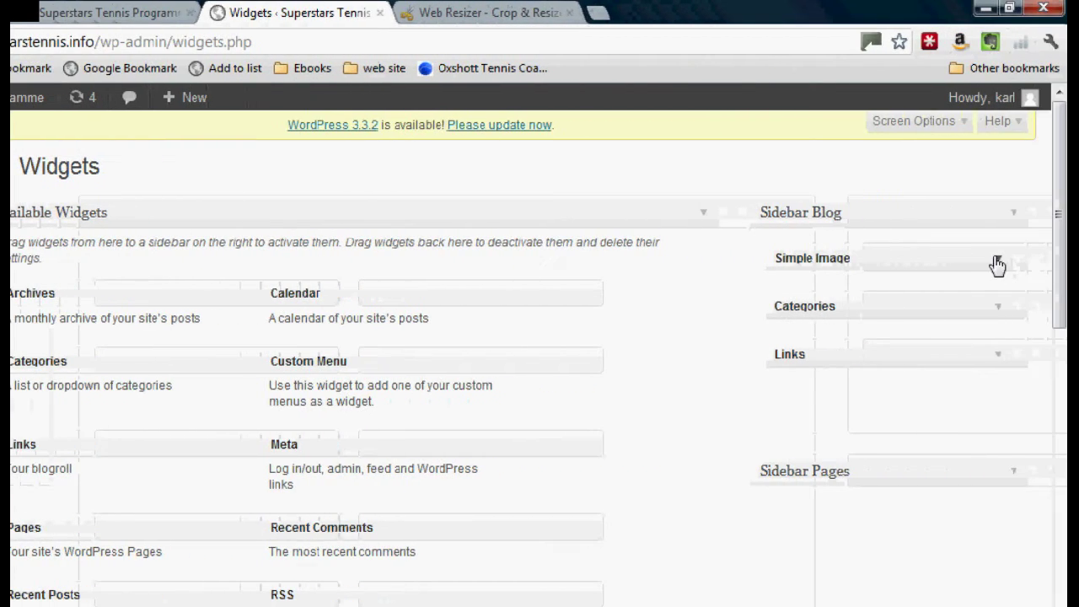
- Fill in the Sidebar Blog's Simple Image widget with the copied image URL and "Free Tennis Lesson" as both alternate text and title
click(999, 262)
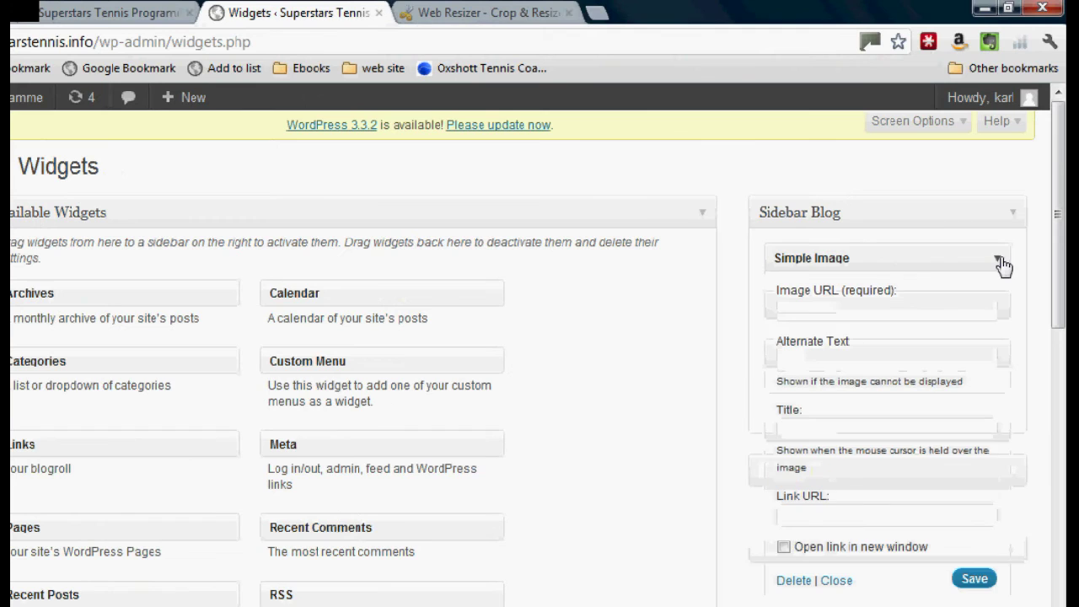
click(893, 309)
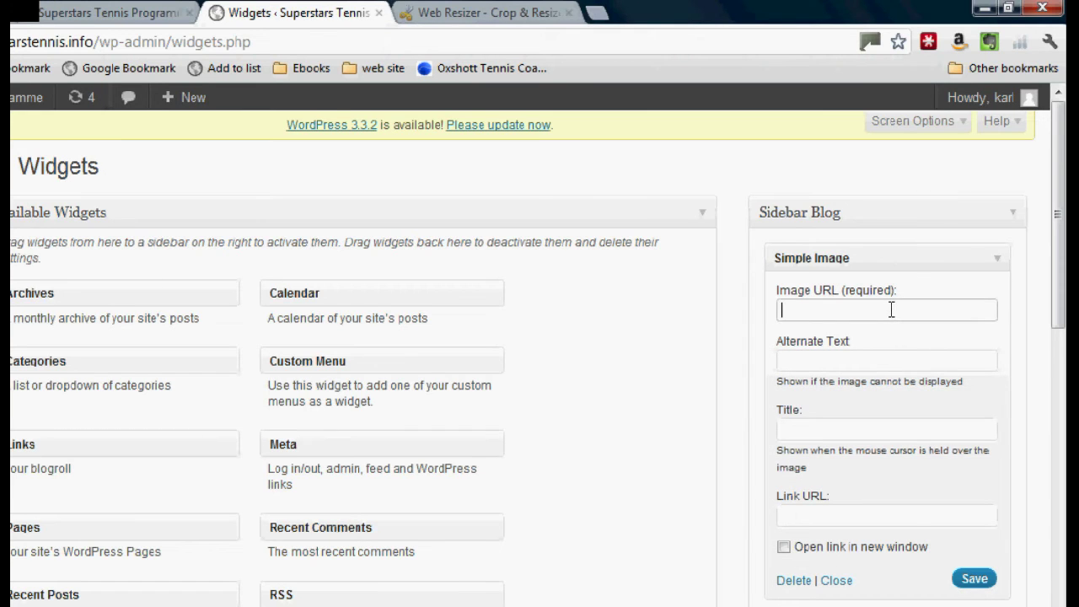
key(ctrl+v)
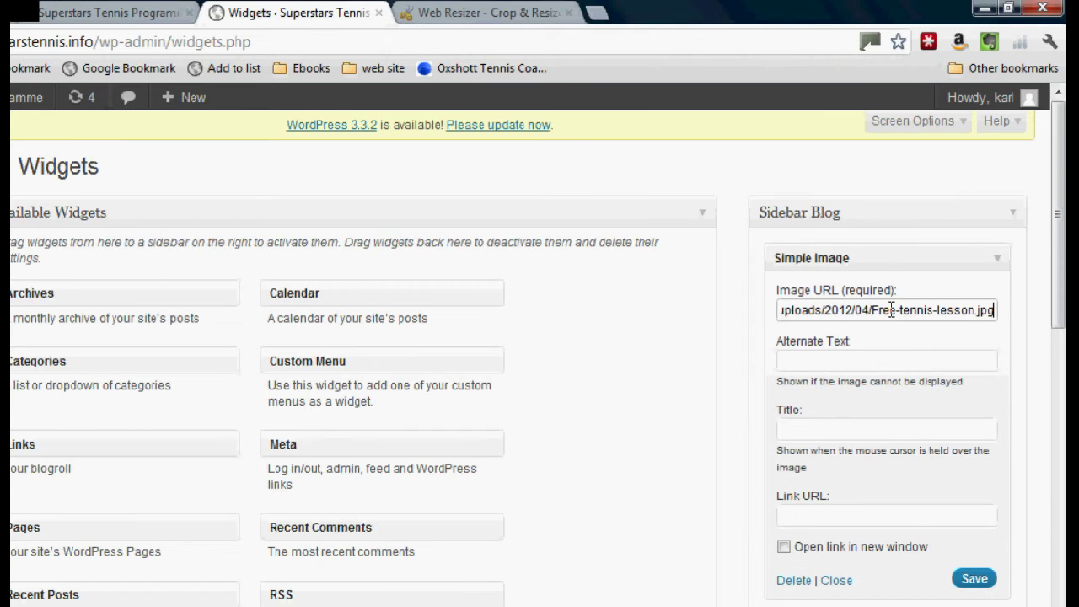
click(887, 362)
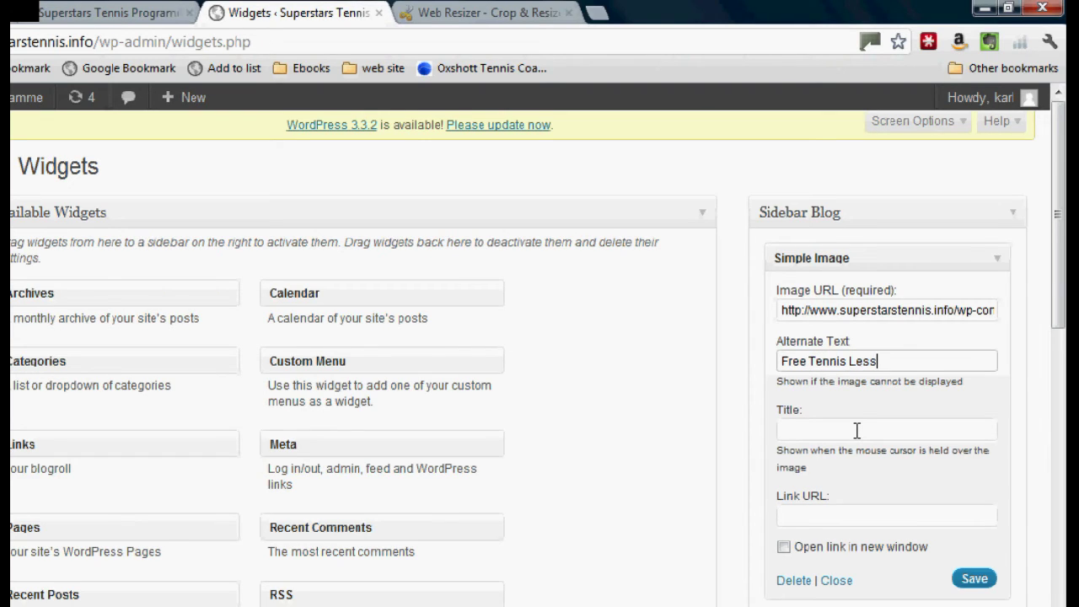
click(857, 429)
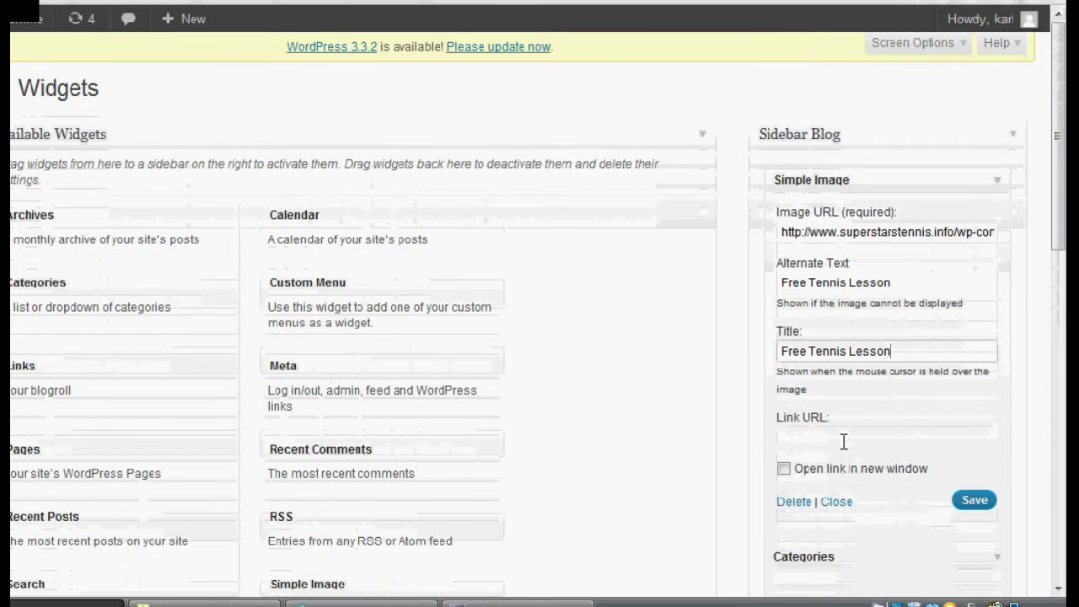
- Open the "Free tennis lesson" page for editing in the browser tab that shows the live site
click(843, 519)
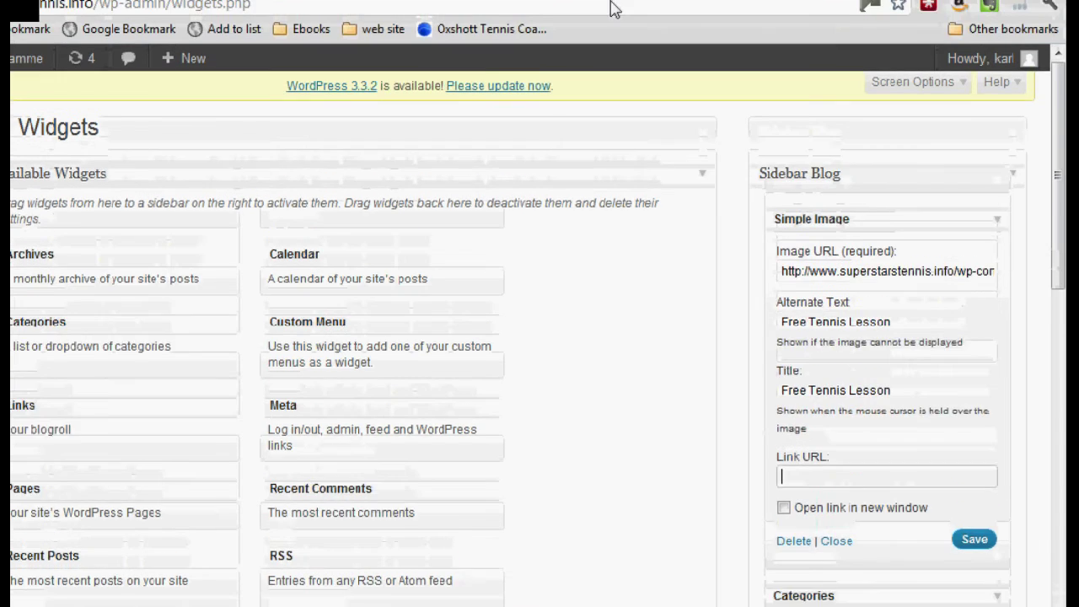
click(144, 12)
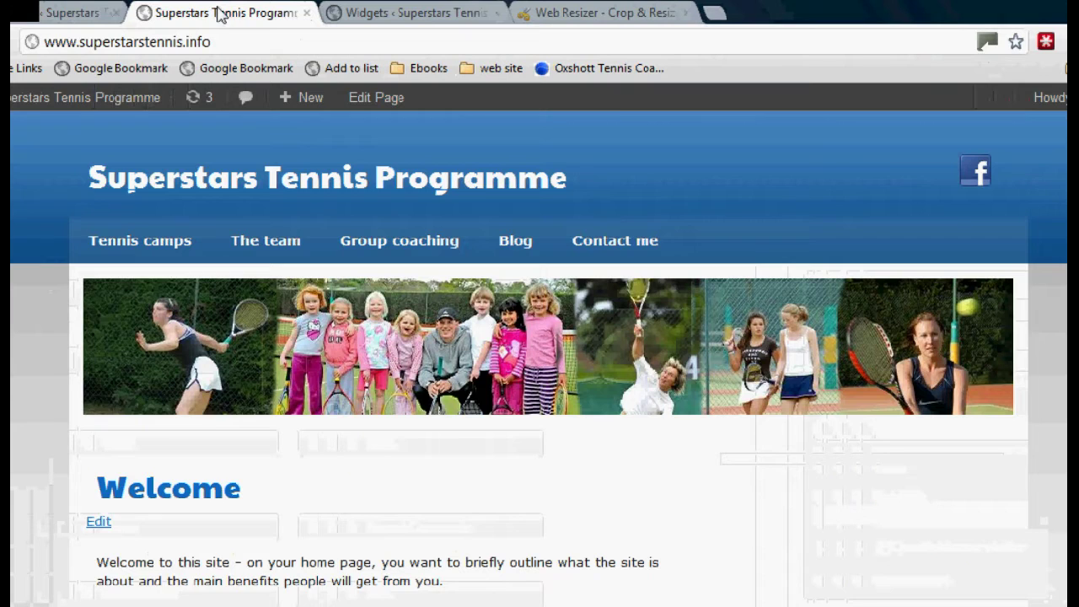
mouse_move(55, 105)
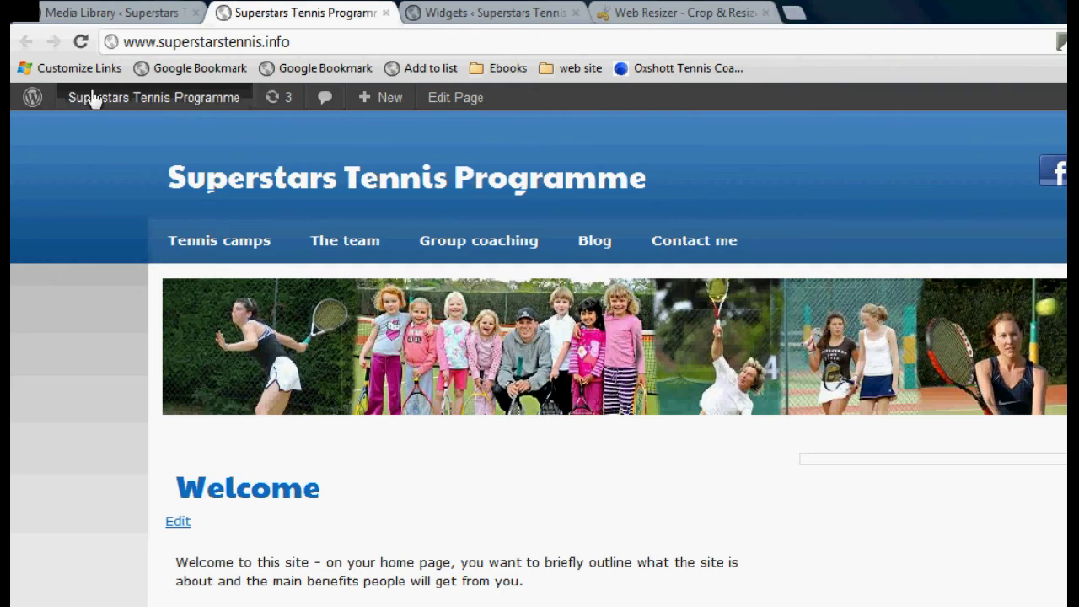
mouse_move(89, 100)
click(96, 135)
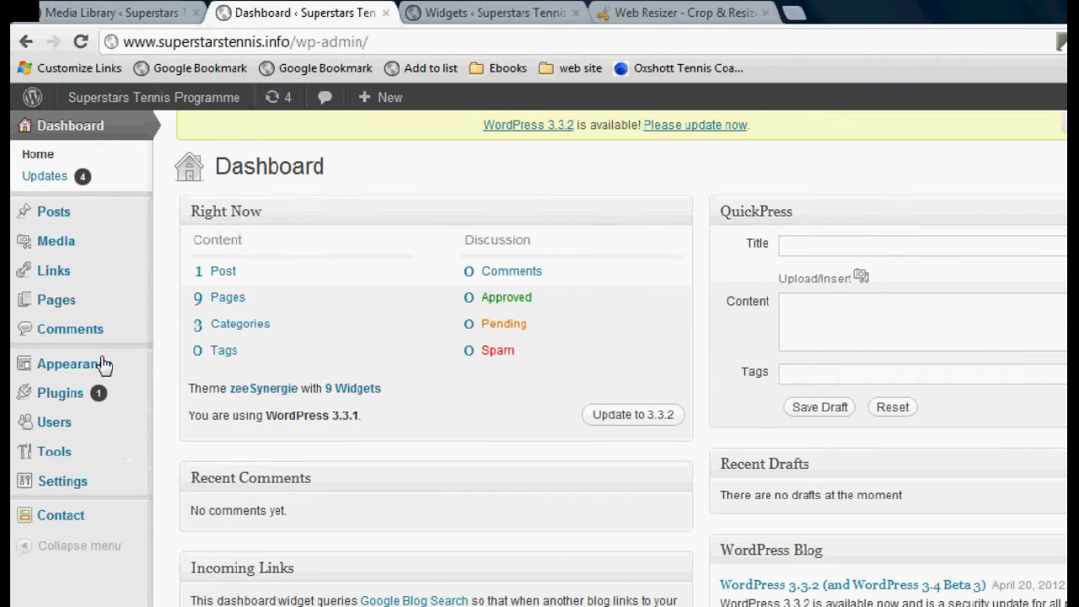
mouse_move(380, 103)
mouse_move(94, 302)
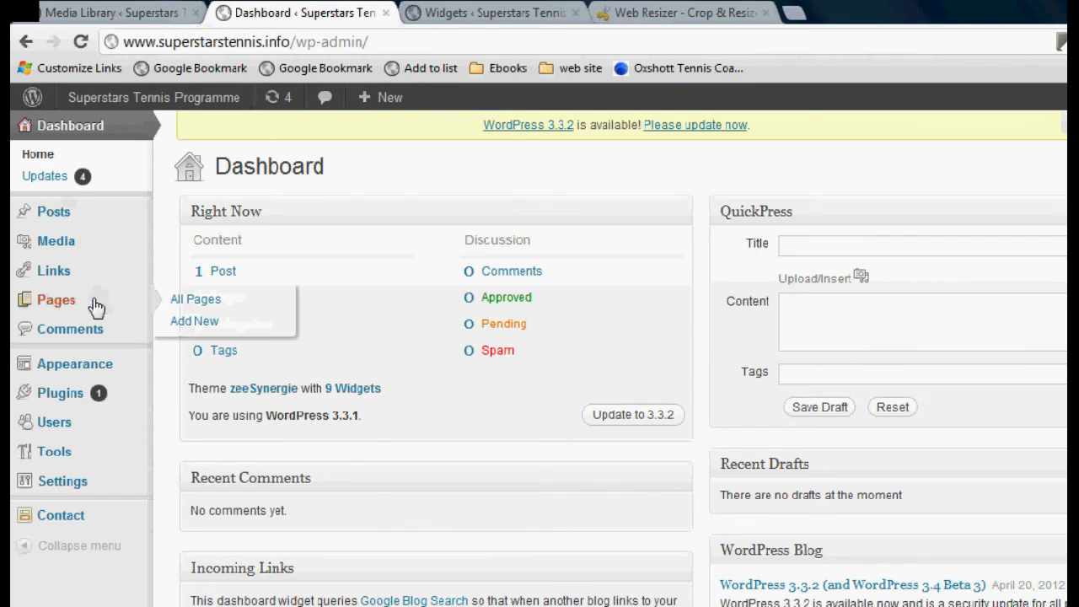
click(207, 301)
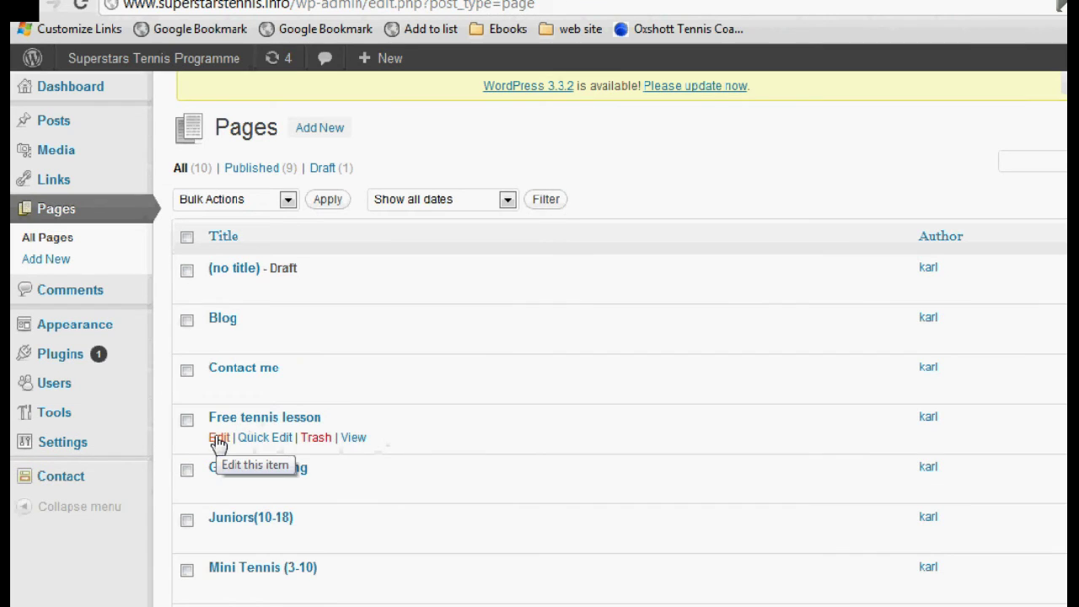
click(246, 422)
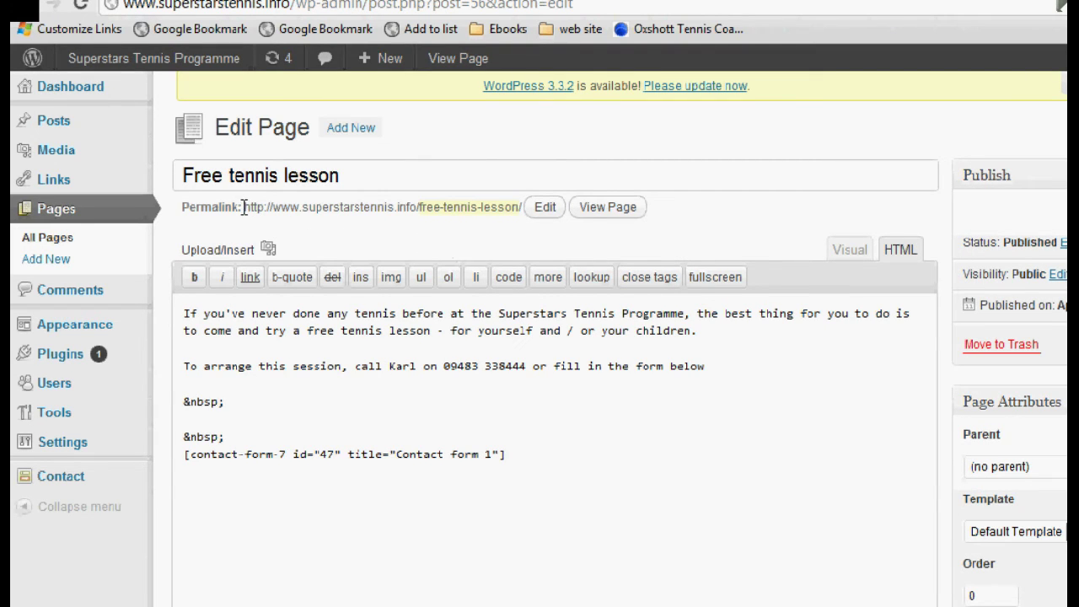
- Copy the Free tennis lesson page's permalink into the Simple Image widget's Link URL and save the widget
drag(244, 208, 512, 209)
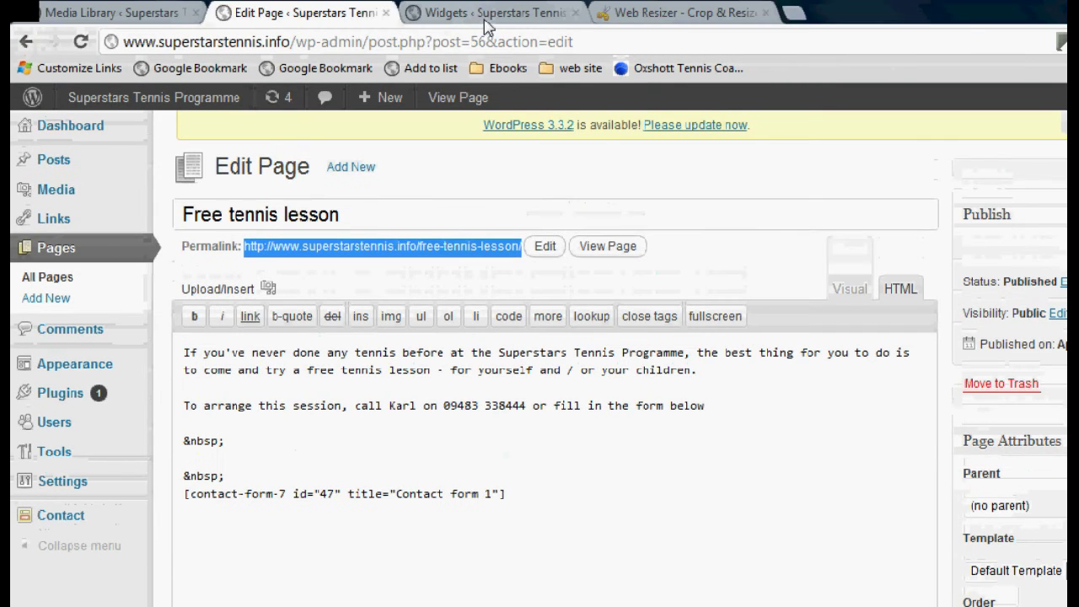
click(486, 25)
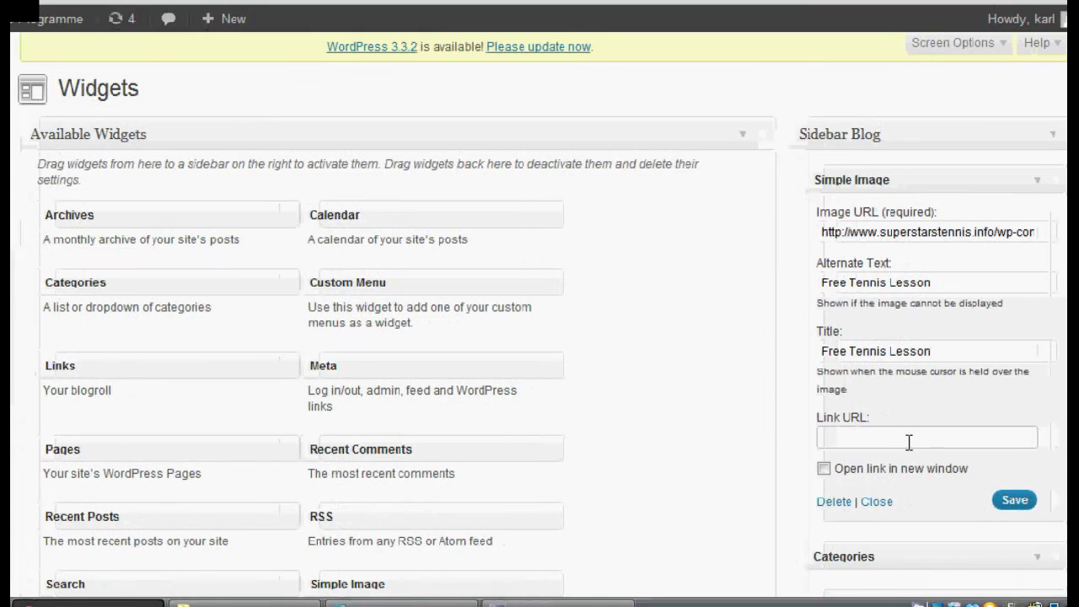
text(http://www.superstarstennis.info/free-tennis-lesson/)
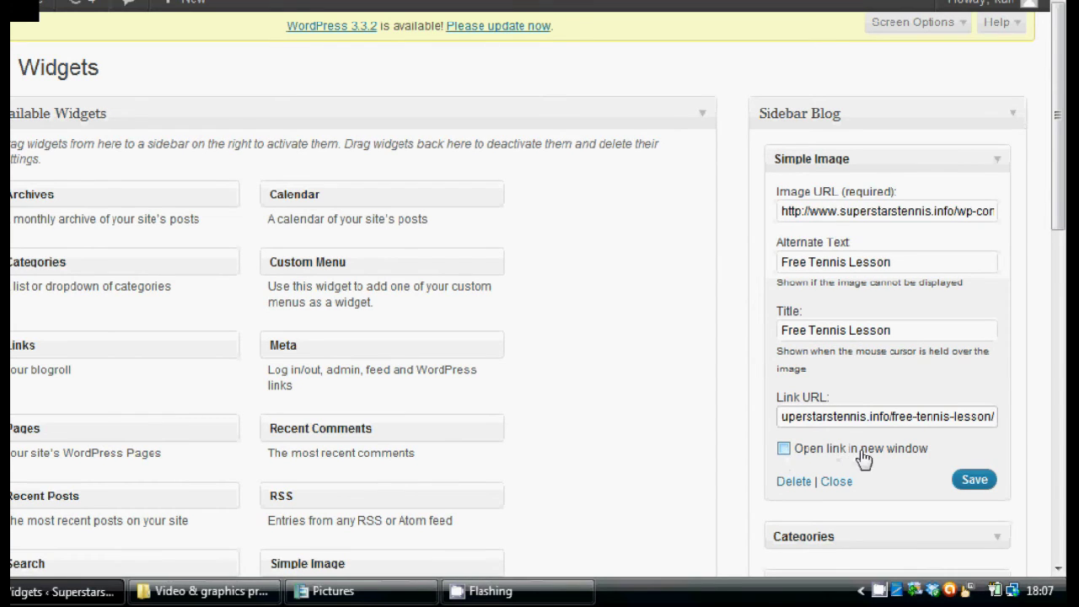
click(967, 480)
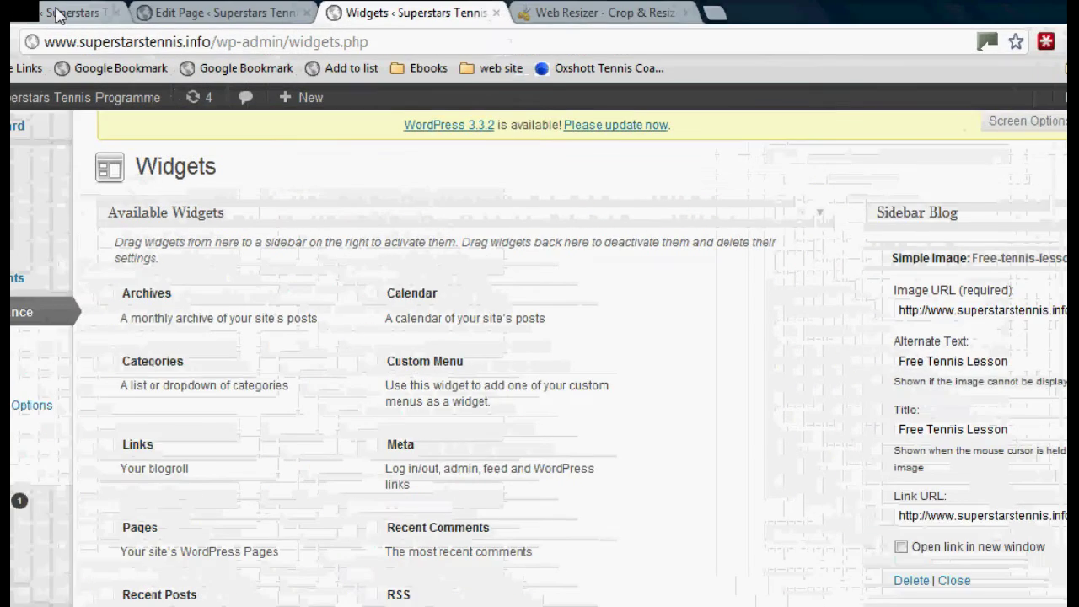
- Visit the live site and examine the free lesson picture, Categories and Useful Sites in the home page sidebar
mouse_move(144, 99)
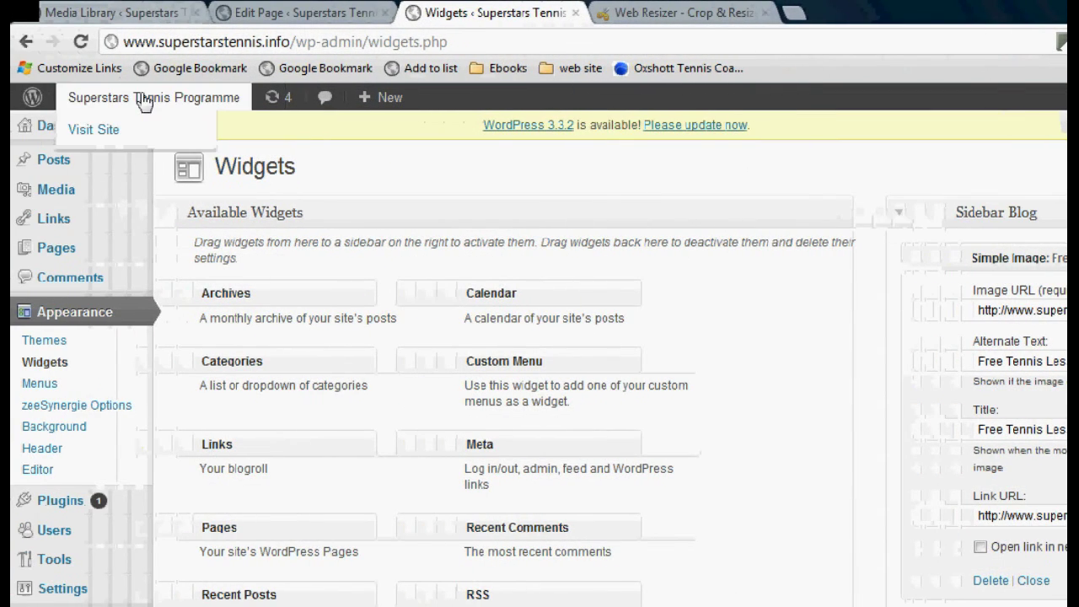
click(104, 139)
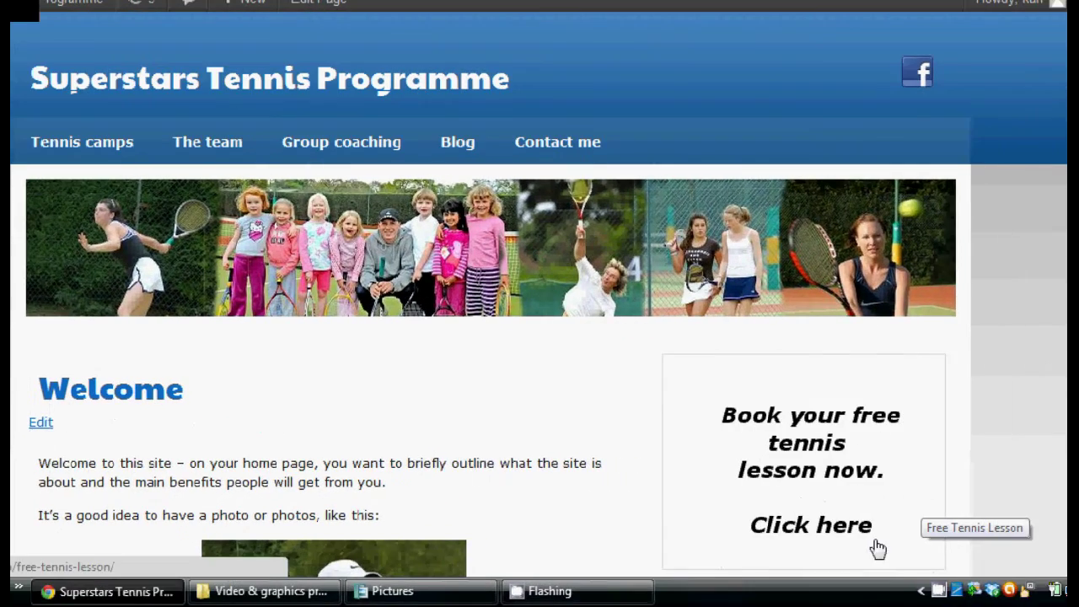
scroll(839, 549, down, 3)
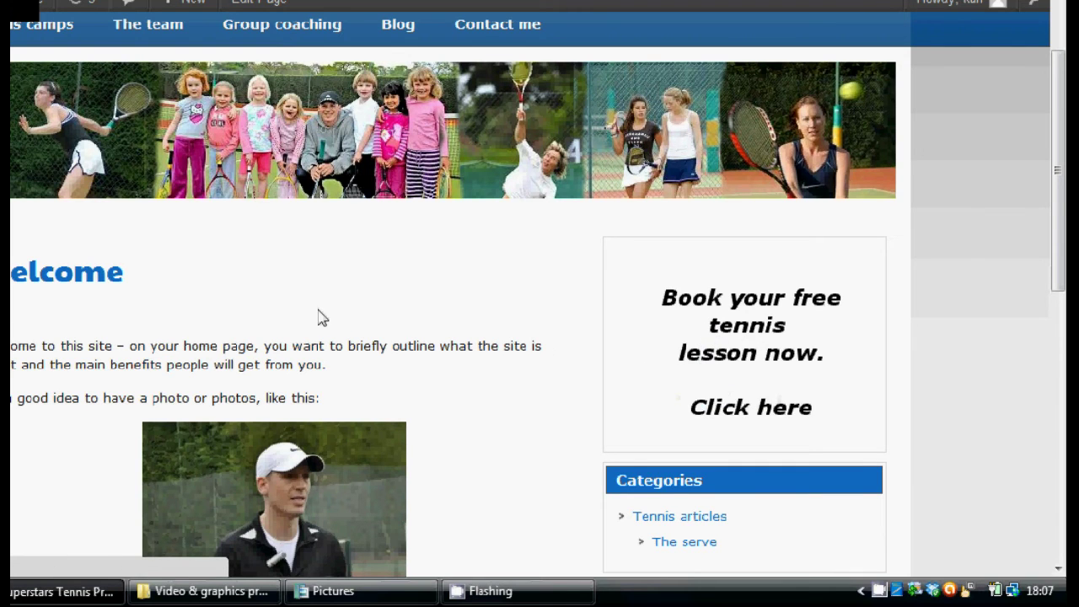
right_click(129, 241)
click(384, 246)
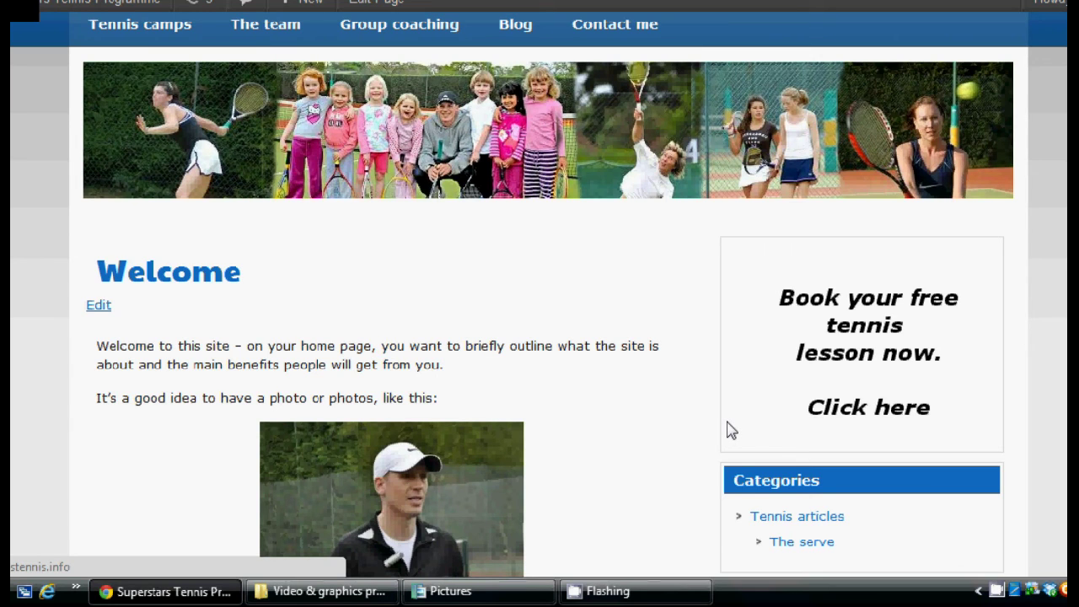
scroll(731, 430, down, 5)
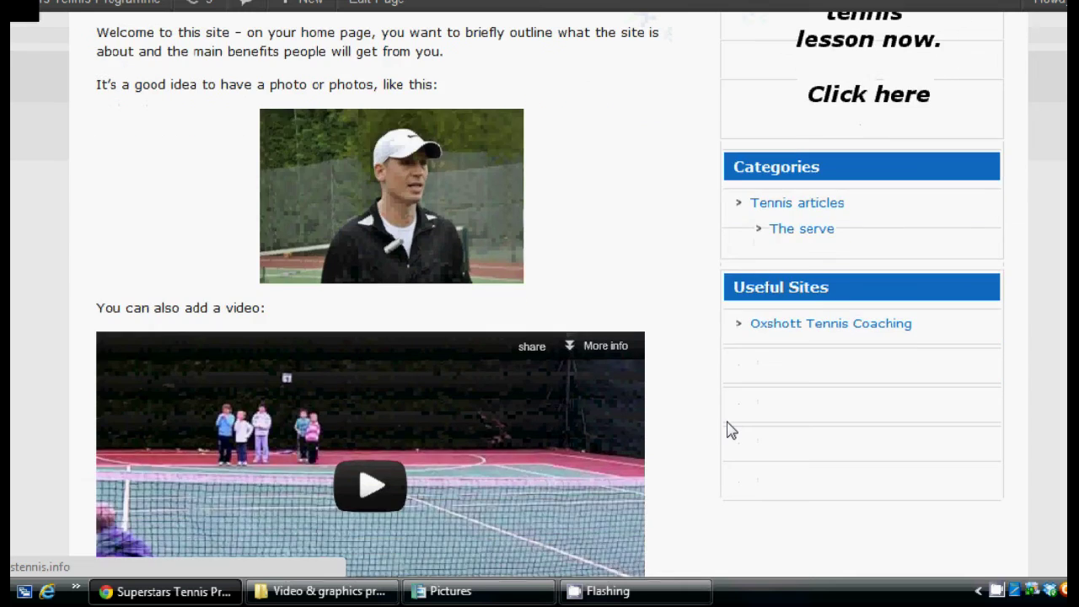
scroll(729, 430, up, 6)
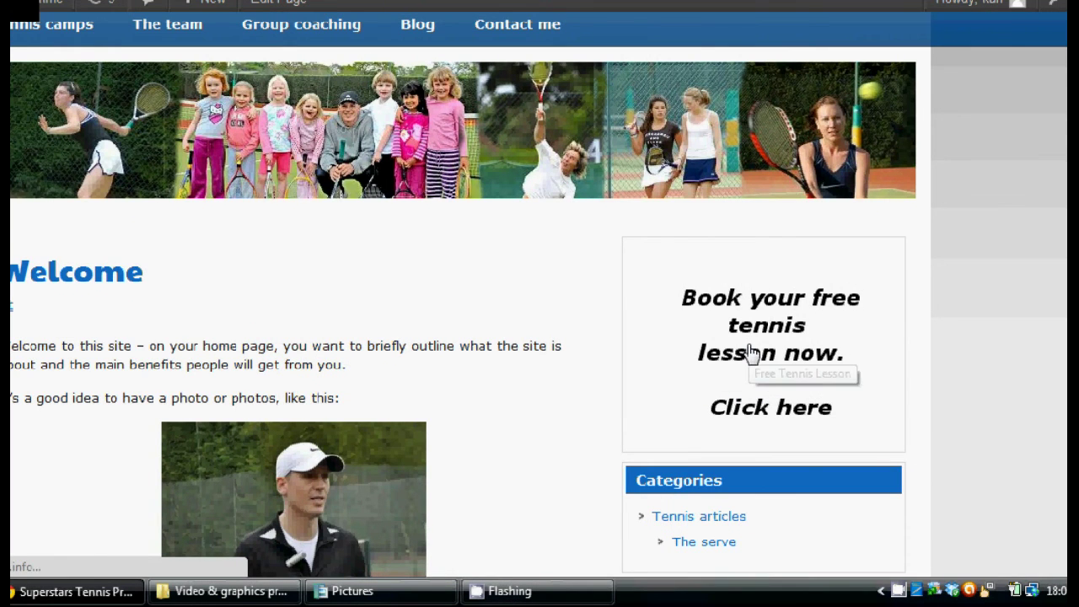
- Follow the sidebar picture's link and look through the Free tennis lesson page, its contact form and its sidebar
click(753, 352)
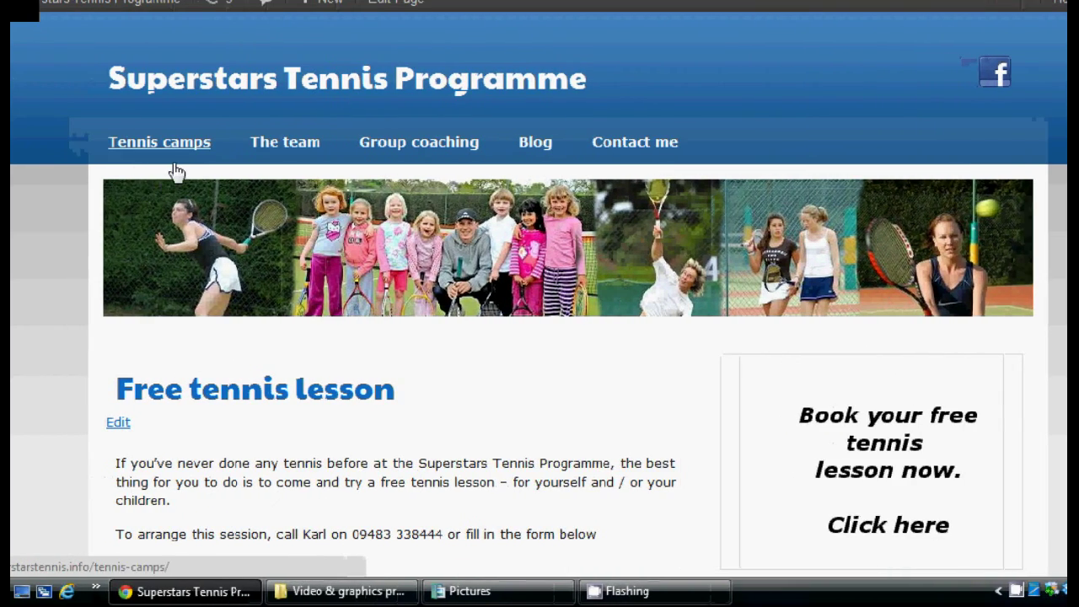
scroll(156, 173, down, 2)
scroll(238, 171, down, 3)
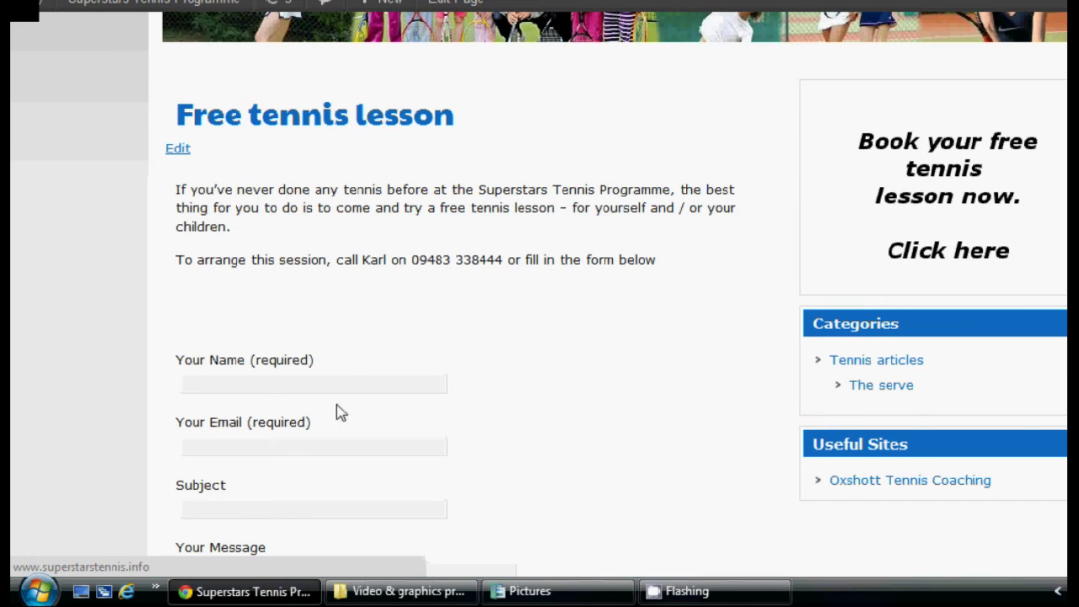
scroll(465, 265, down, 2)
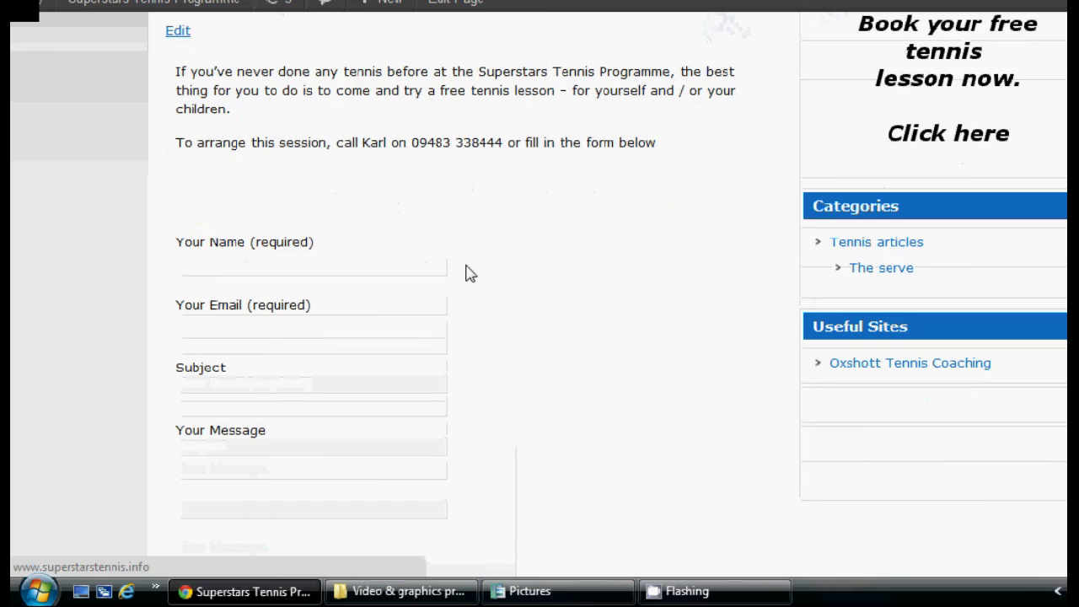
scroll(470, 273, down, 3)
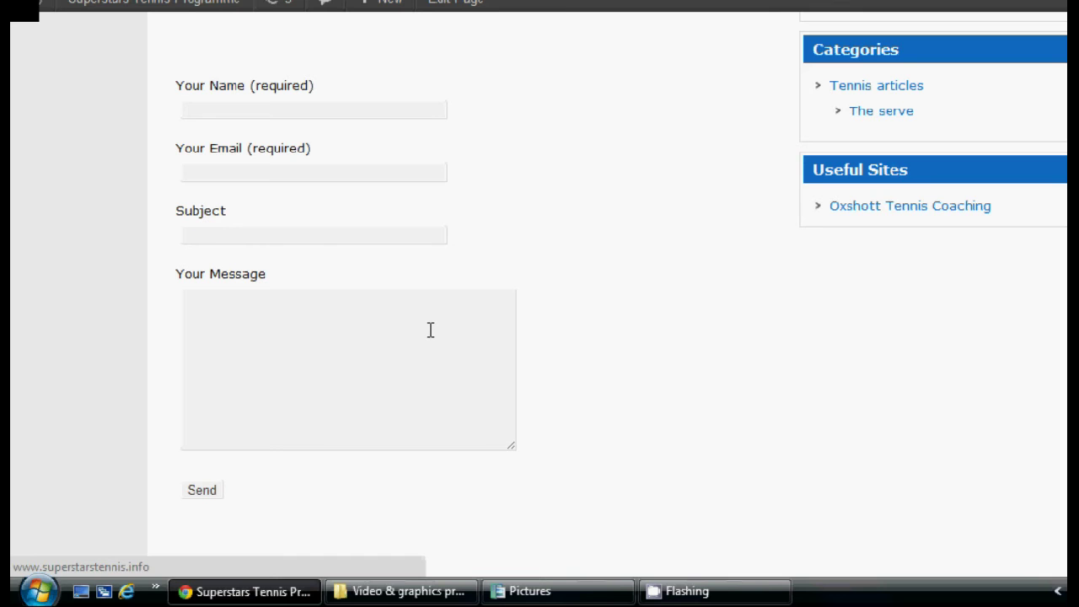
scroll(430, 330, up, 9)
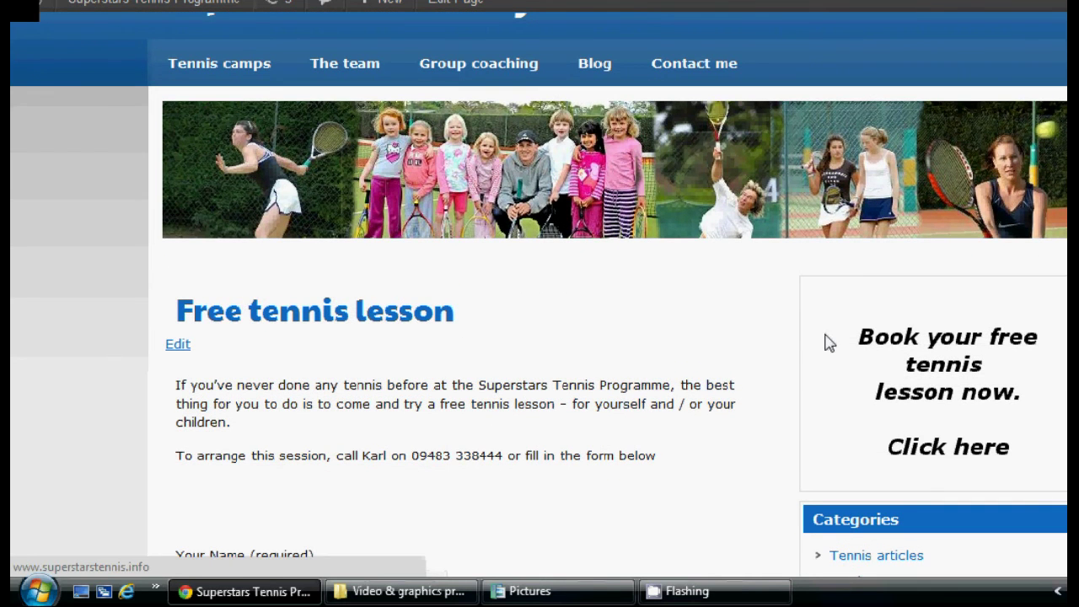
scroll(876, 249, down, 2)
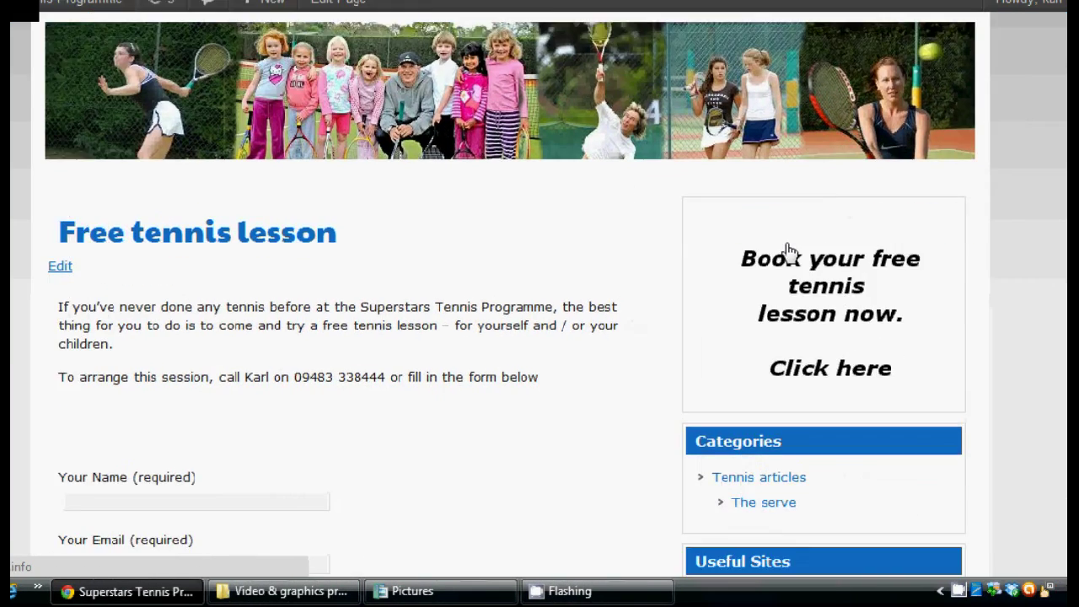
scroll(788, 251, down, 8)
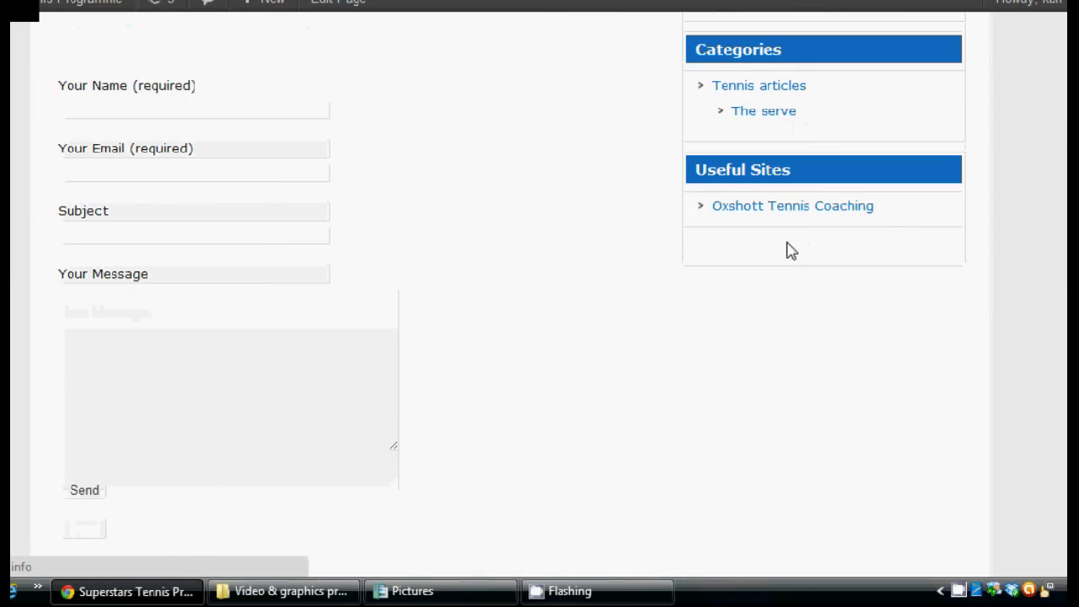
scroll(790, 250, up, 10)
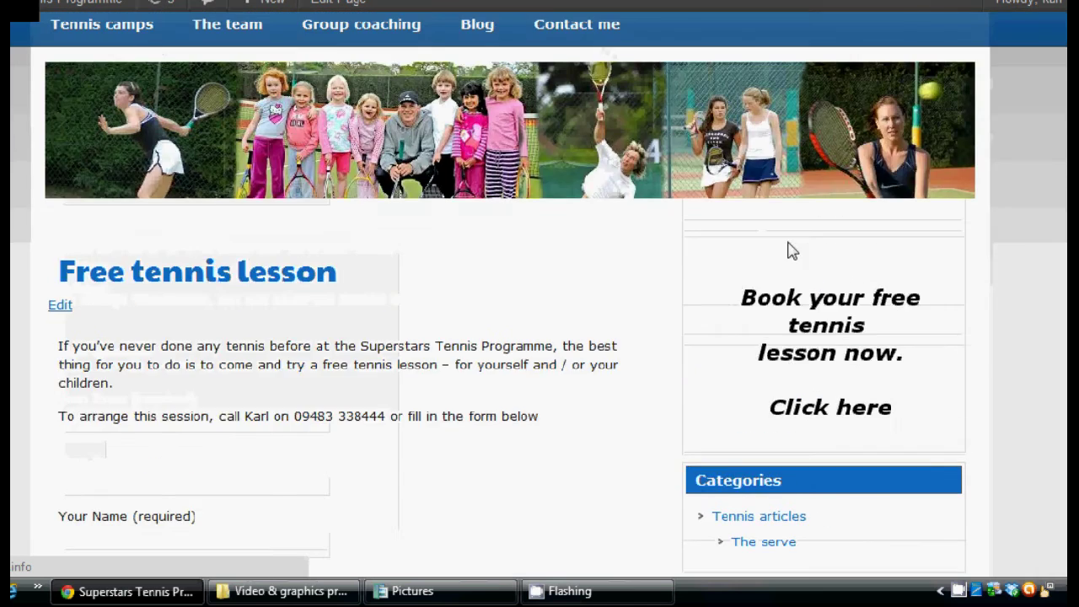
scroll(789, 250, up, 2)
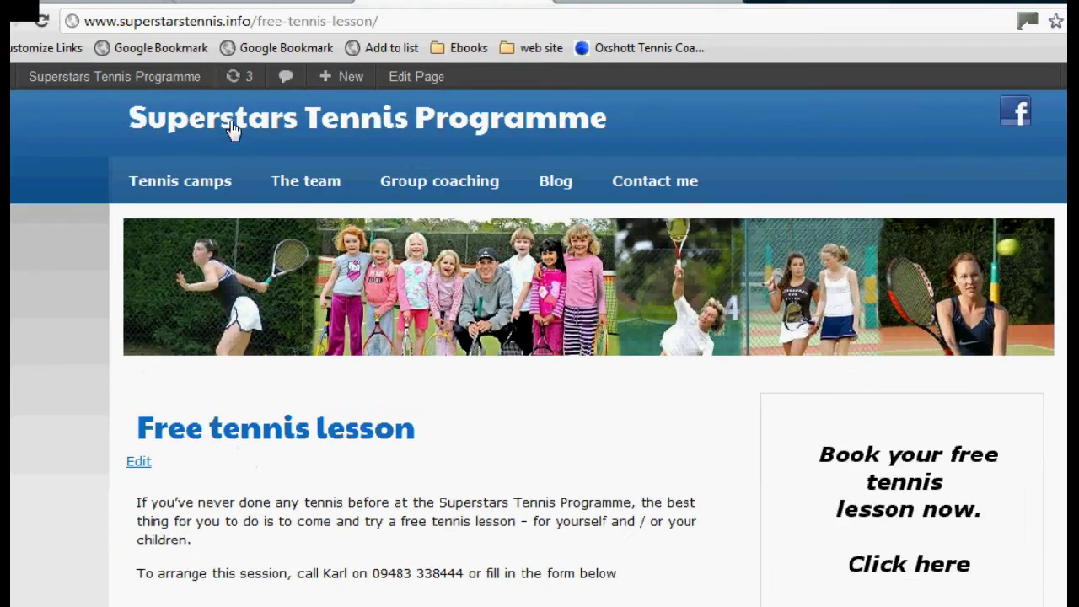
- Return to the site's home page and review its content and the finished sidebar
click(154, 50)
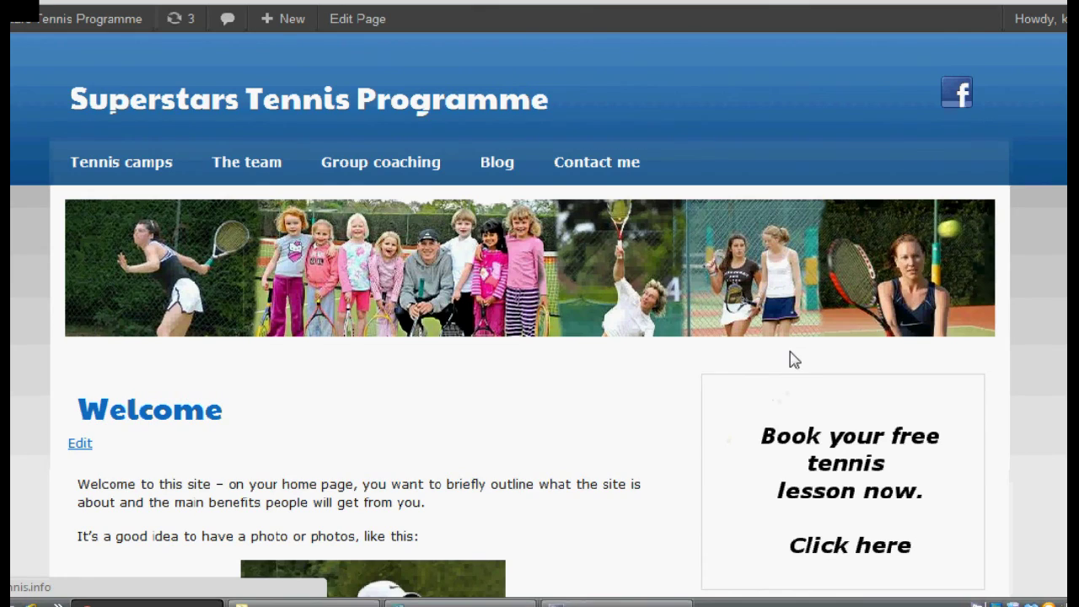
scroll(792, 360, down, 5)
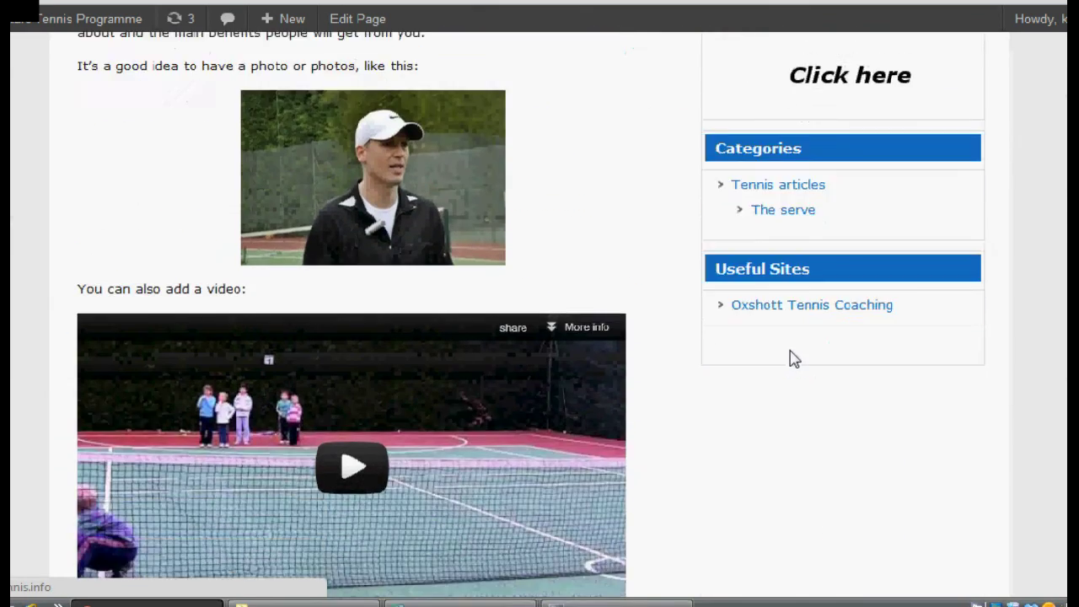
scroll(792, 360, down, 3)
scroll(793, 360, up, 1)
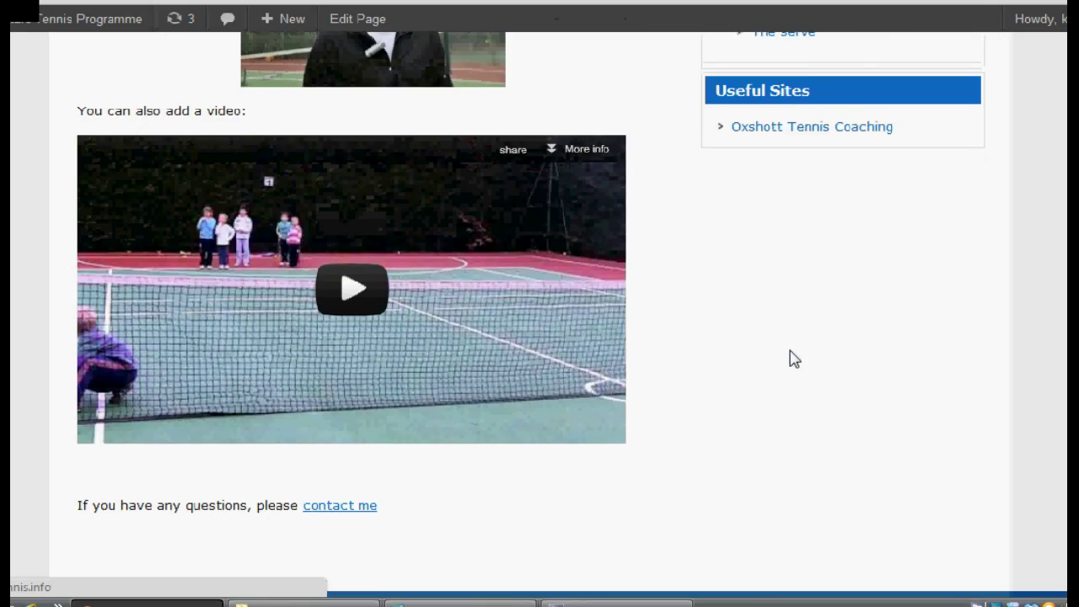
scroll(792, 360, up, 5)
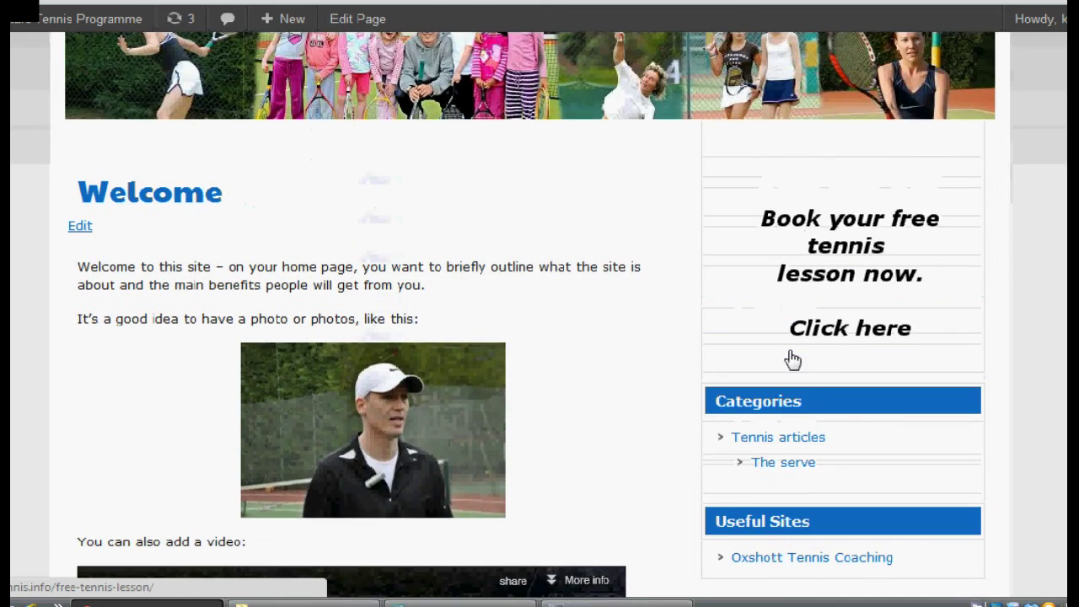
- Look over the whole home page, from the header menu and banner through the welcome text, photo and video to the contact link
scroll(793, 360, up, 3)
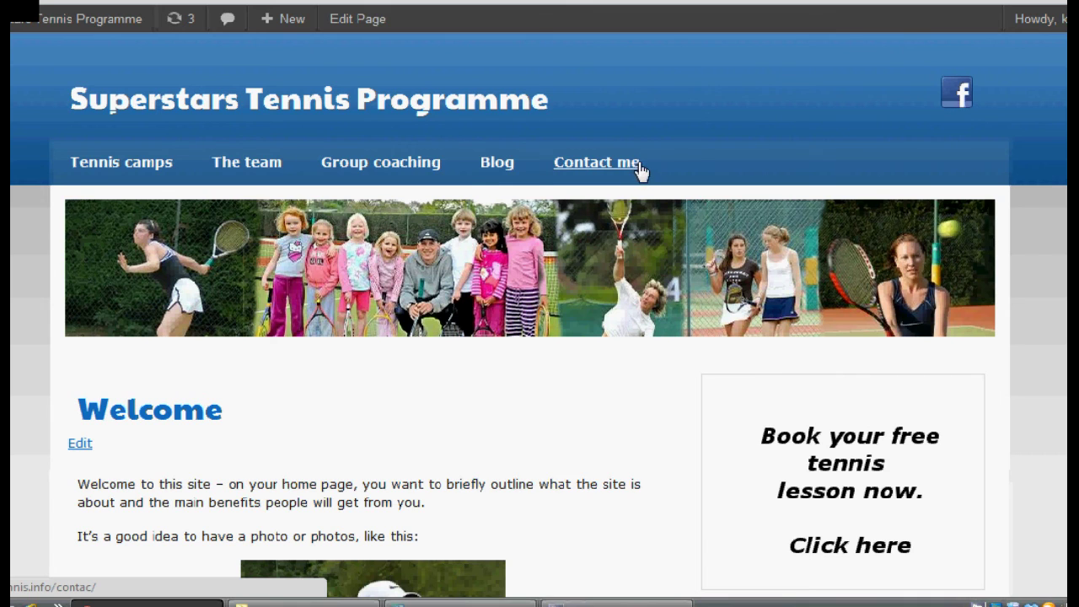
mouse_move(378, 214)
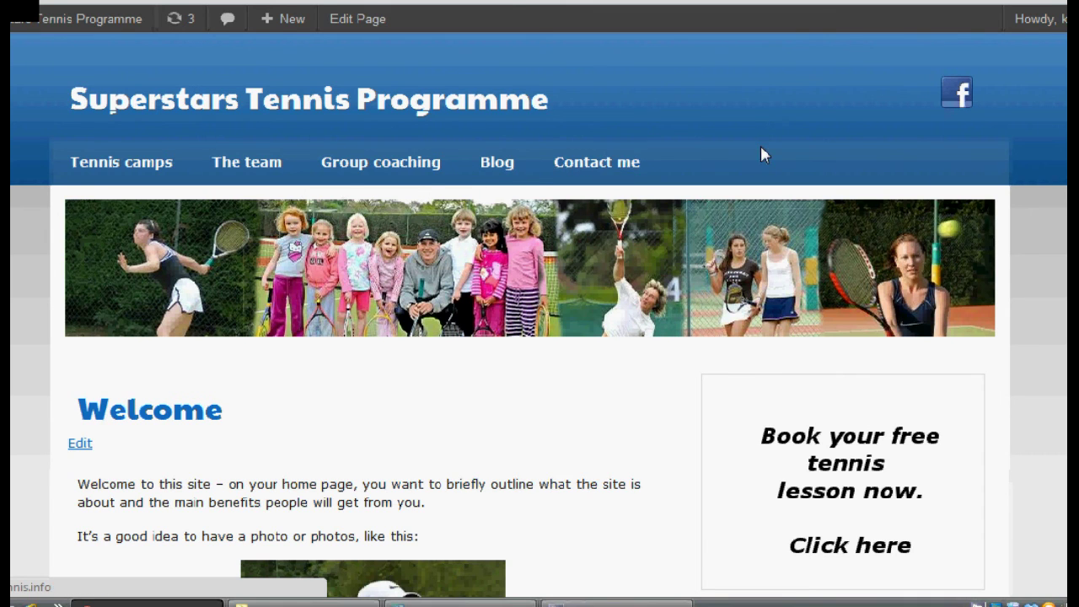
scroll(743, 162, down, 1)
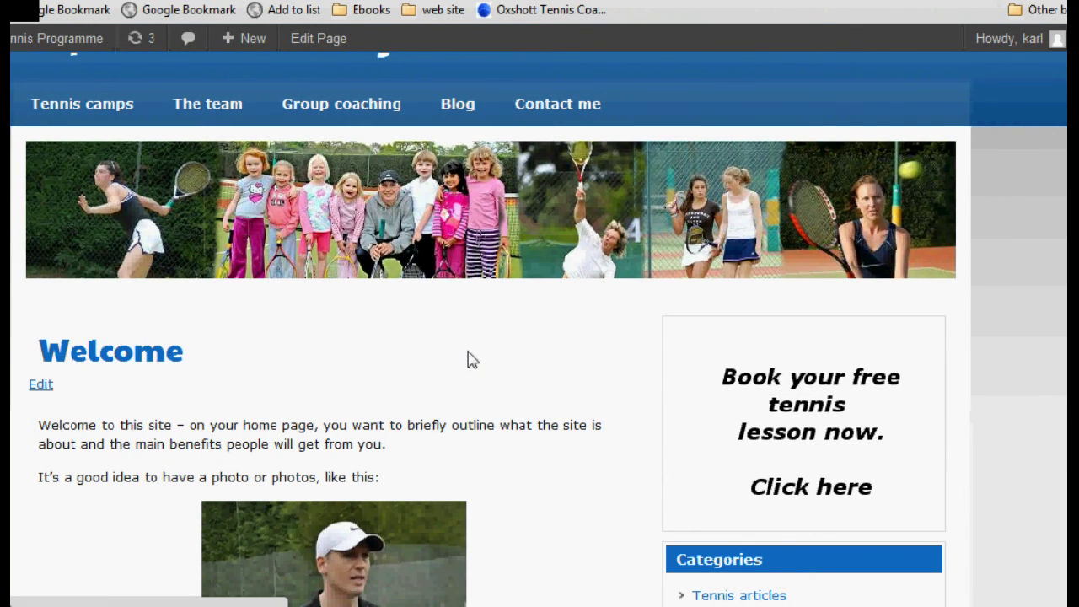
scroll(470, 358, down, 4)
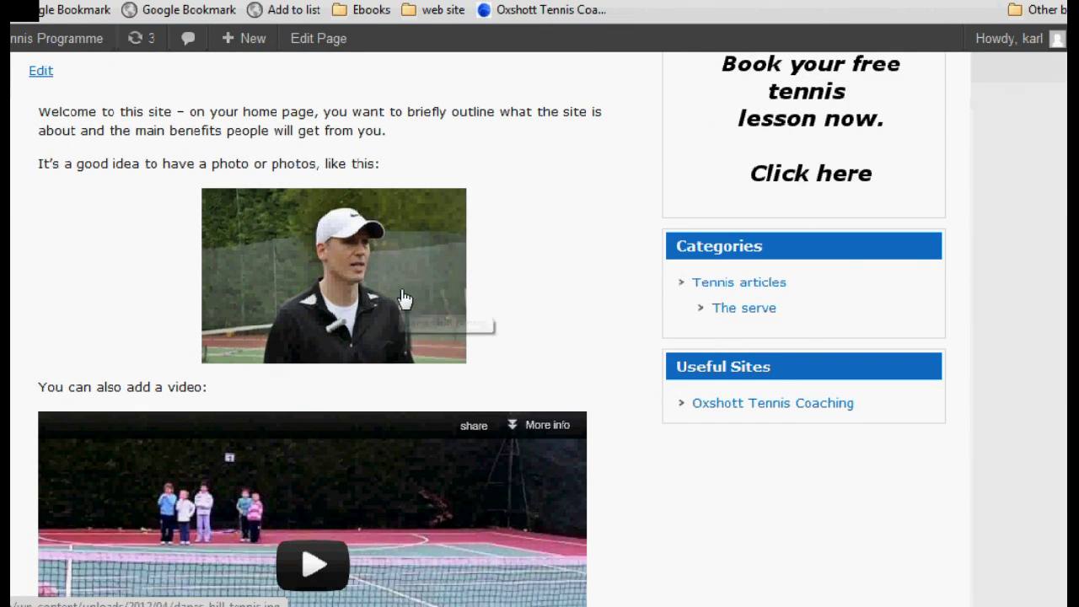
scroll(290, 159, down, 4)
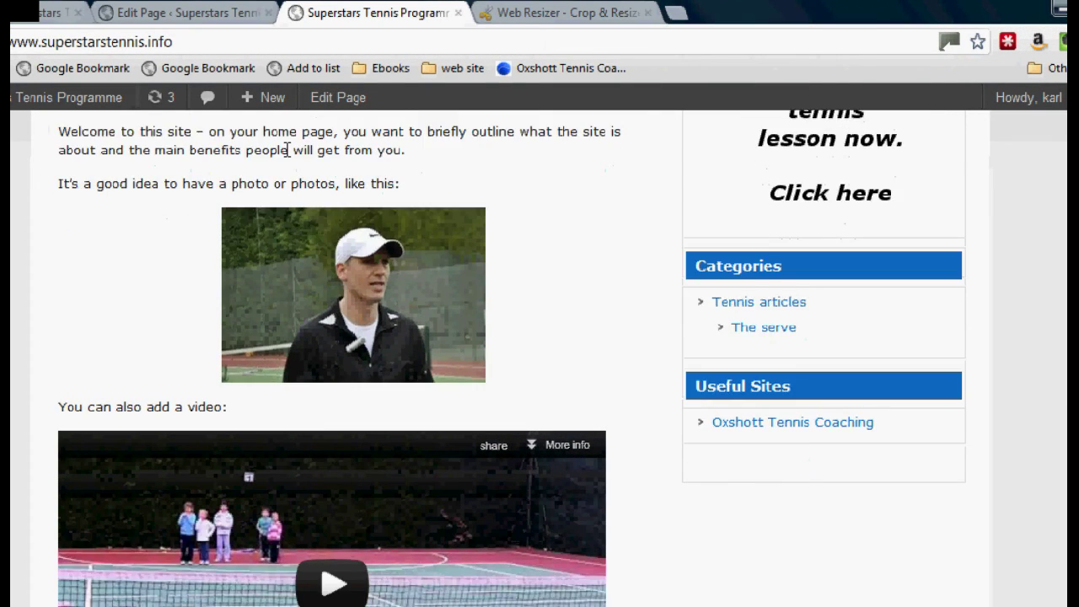
scroll(289, 154, down, 1)
scroll(289, 154, up, 3)
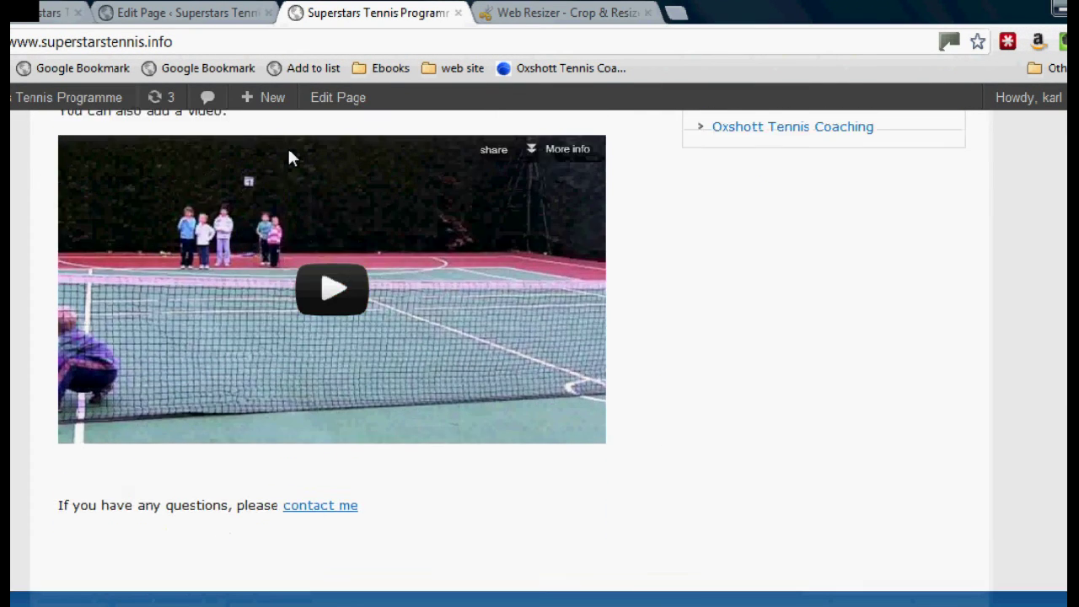
scroll(290, 157, up, 5)
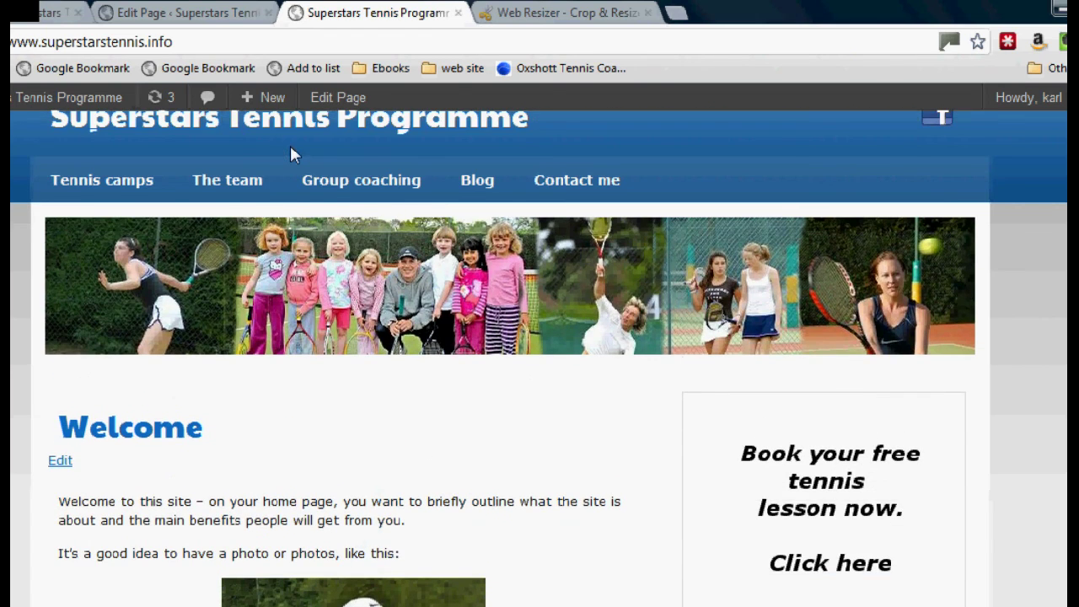
scroll(290, 155, up, 1)
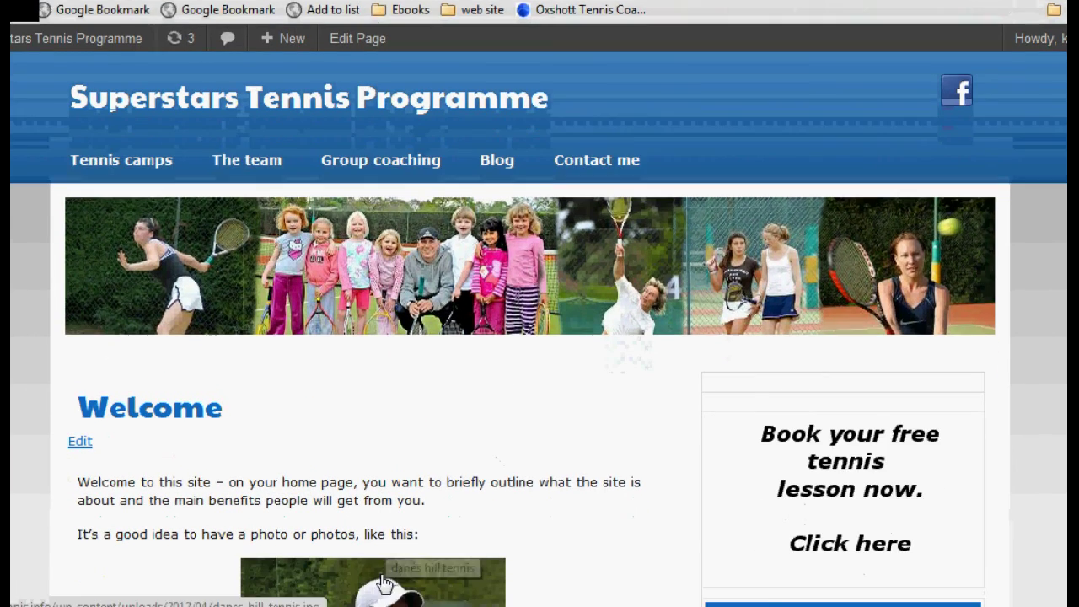